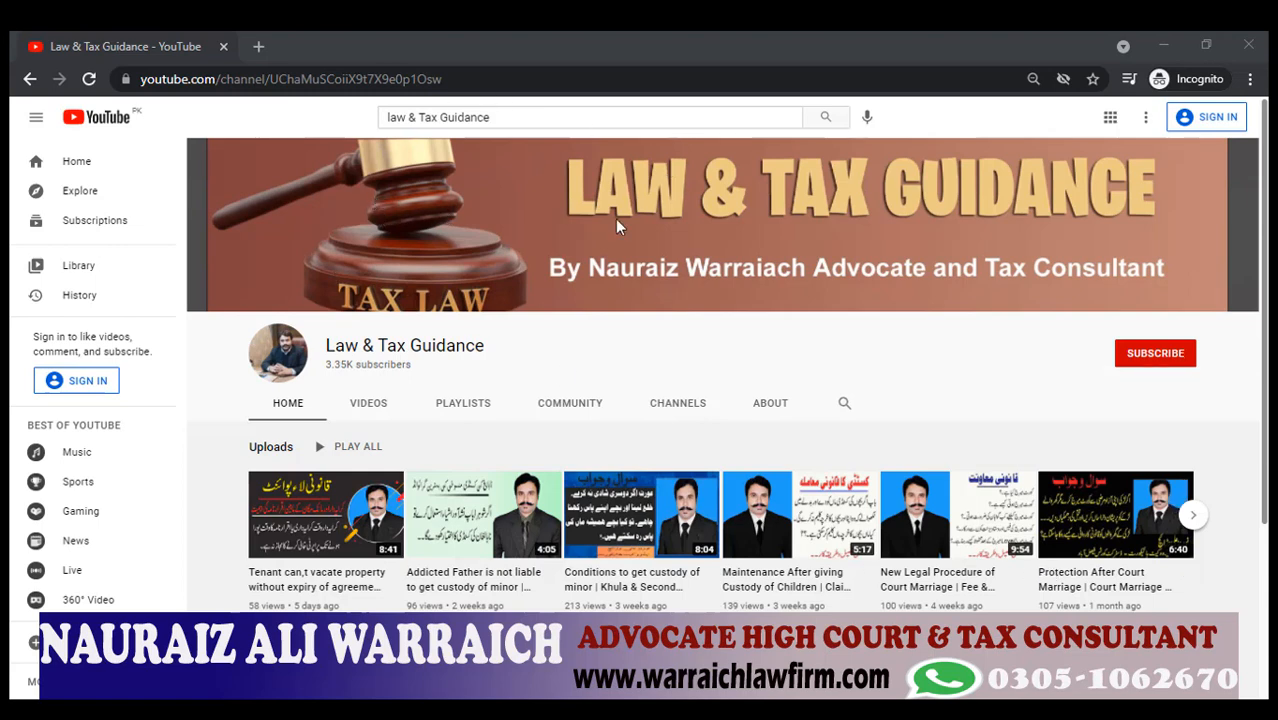
Open a new blank browser tab beside the Law & Tax Guidance YouTube tab.
click(258, 46)
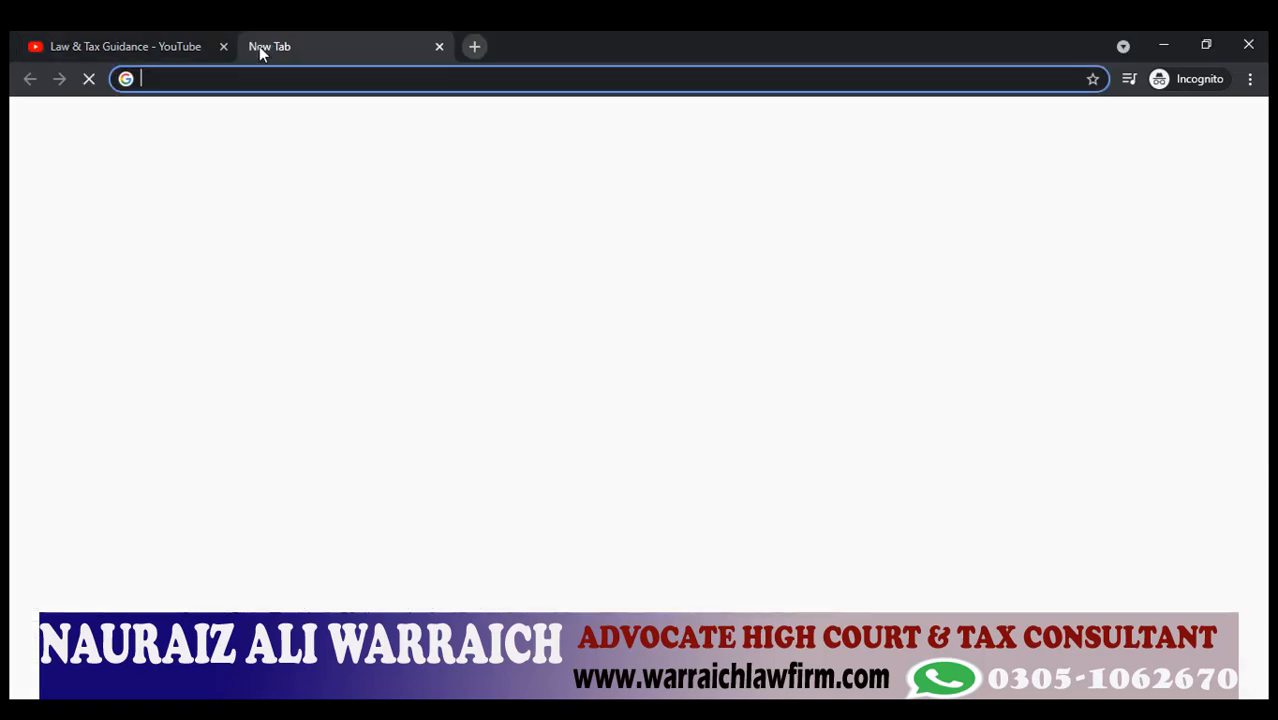
Load fbr.gov.pk, skip the welcome advert, and open the Income Tax (IRIS) login page.
text(f)
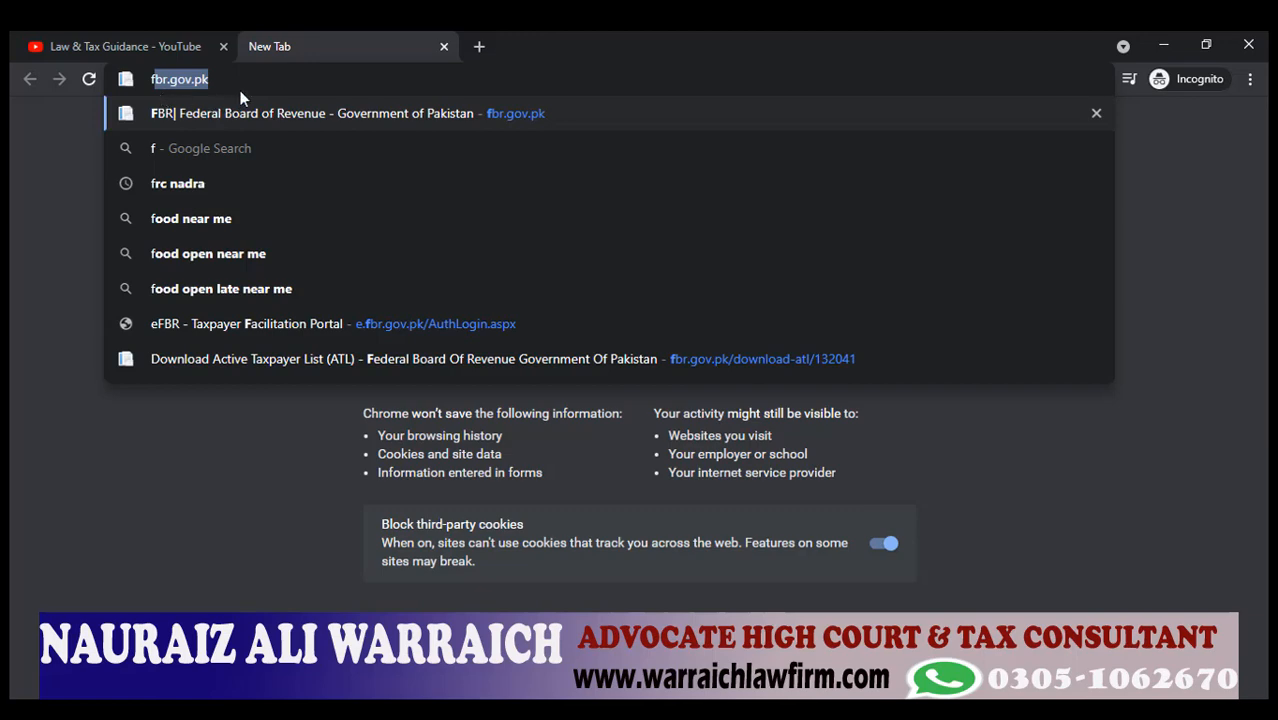
key(Return)
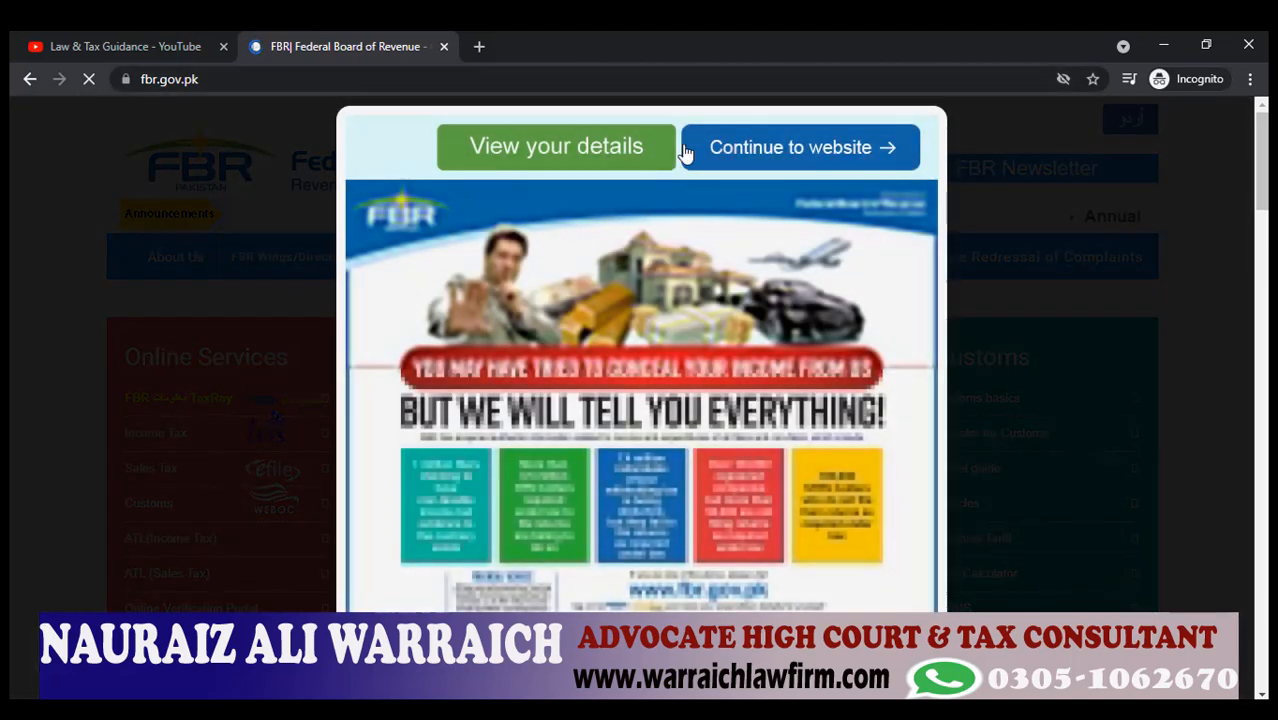
click(756, 152)
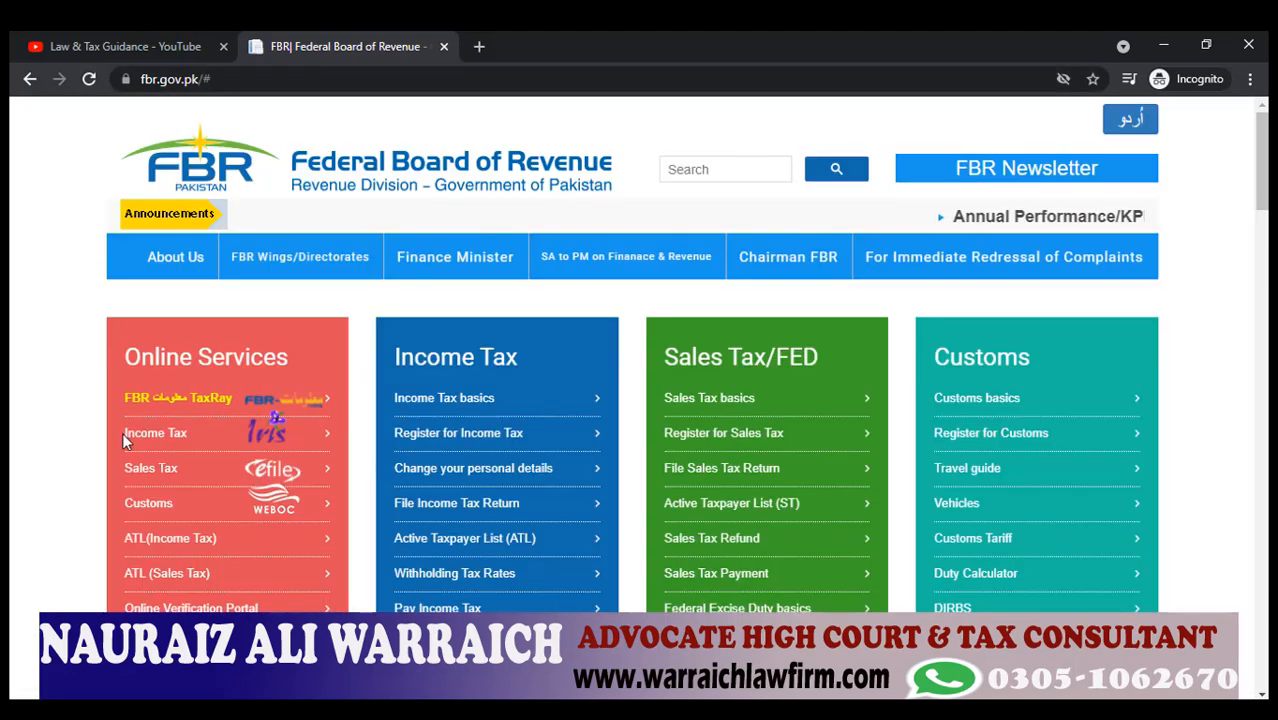
drag(122, 432, 268, 437)
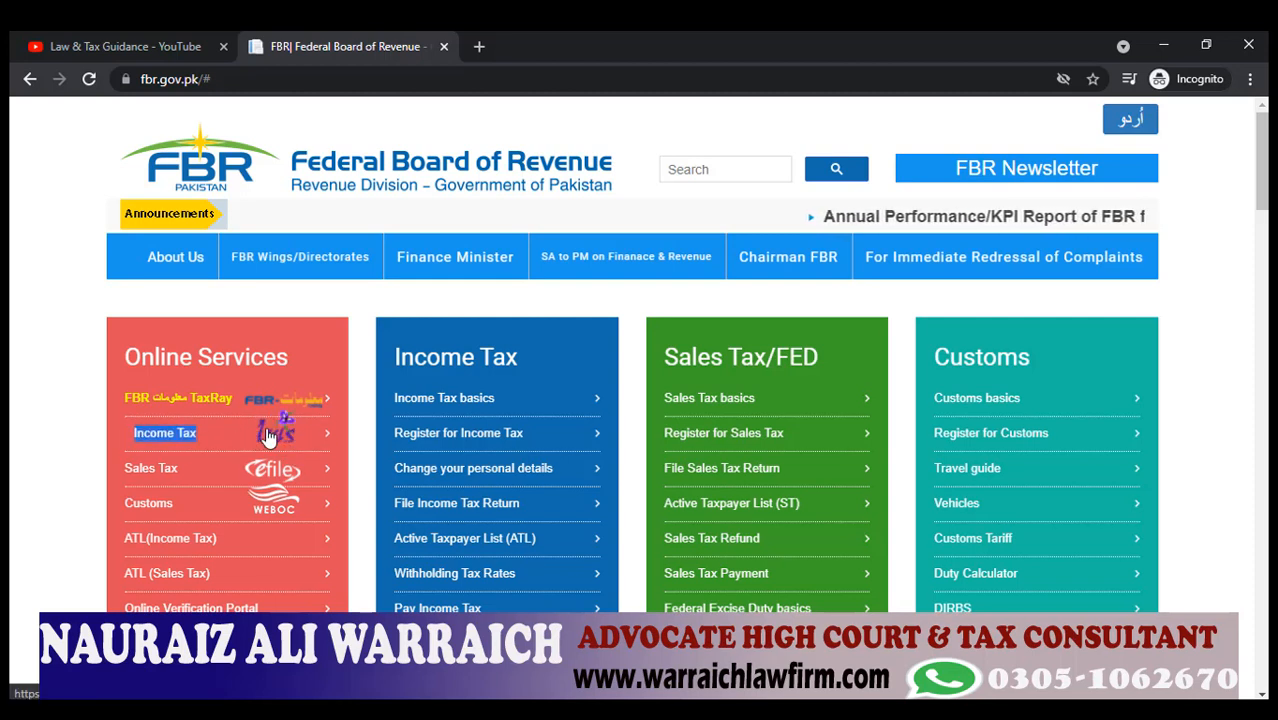
click(268, 435)
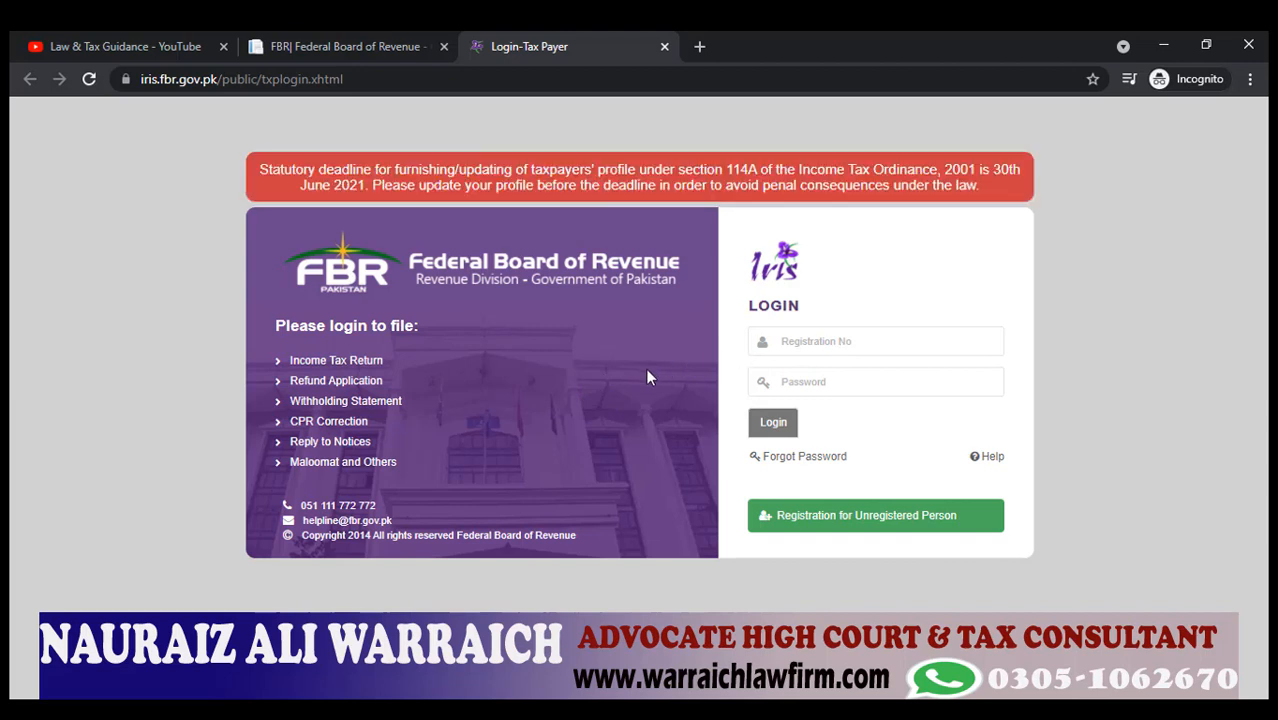
Enter the taxpayer's registration number and password and submit the login.
click(824, 340)
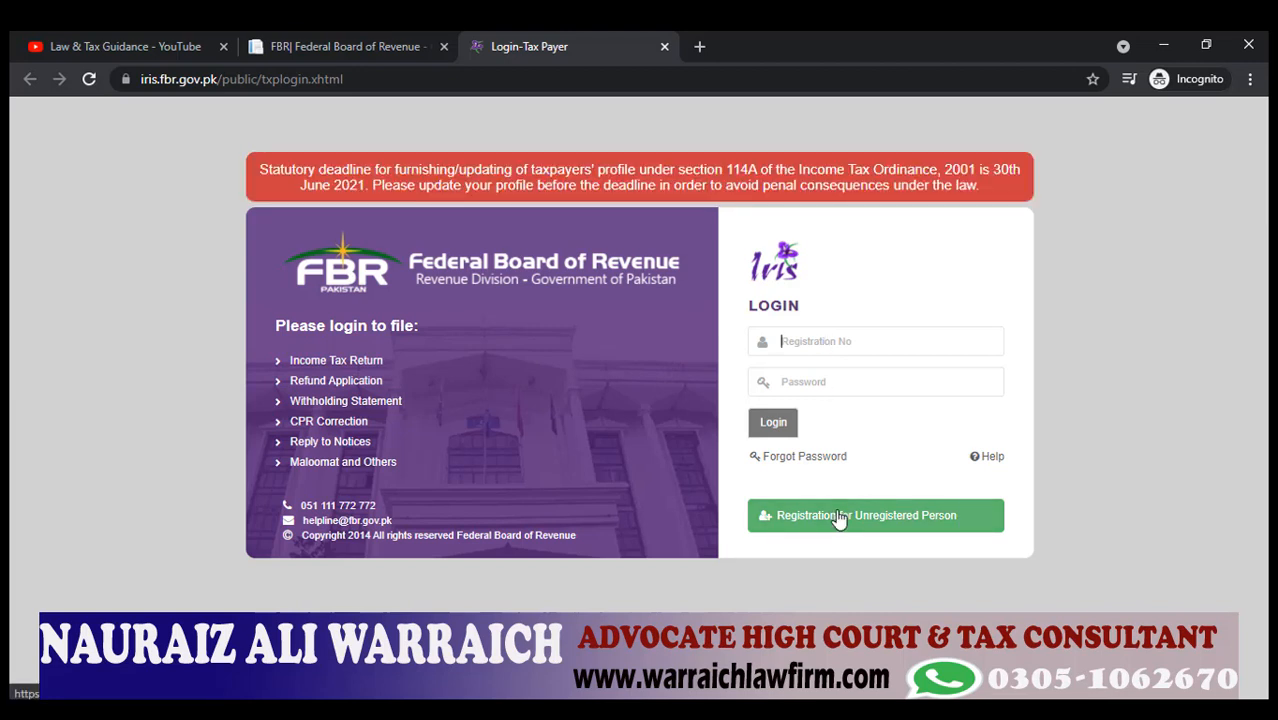
key(Tab)
text(********)
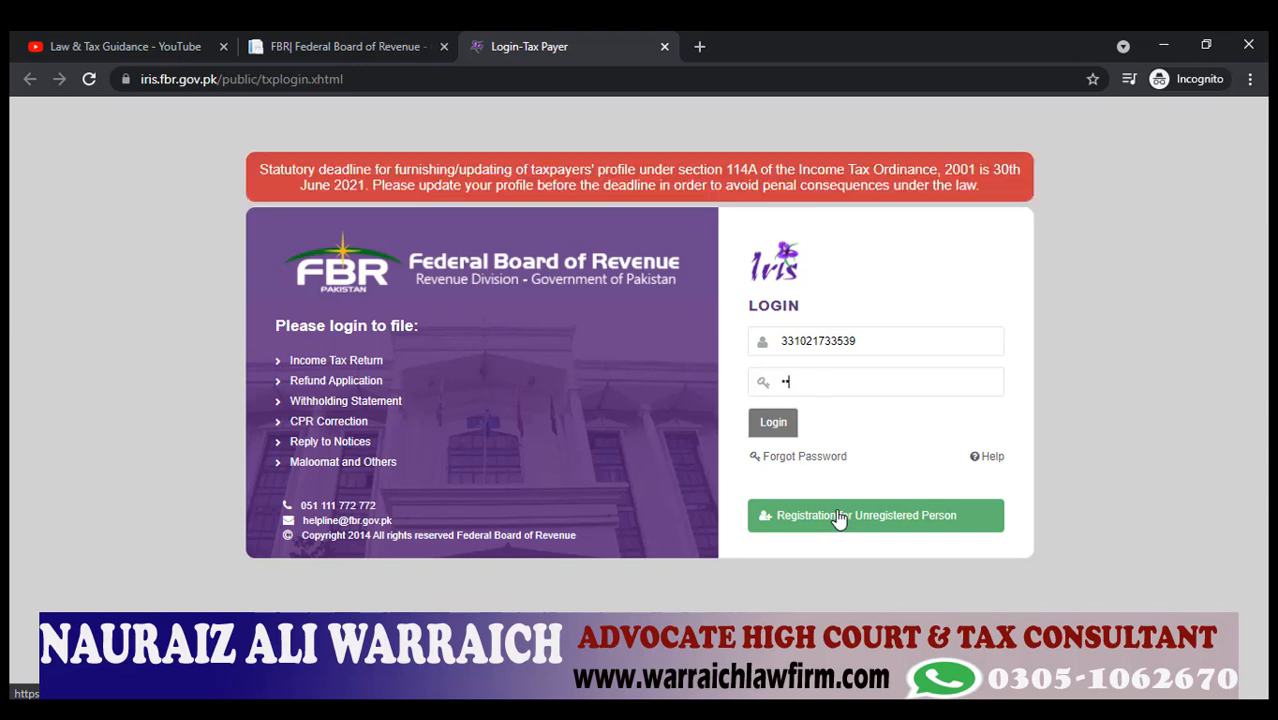
text(***)
key(Return)
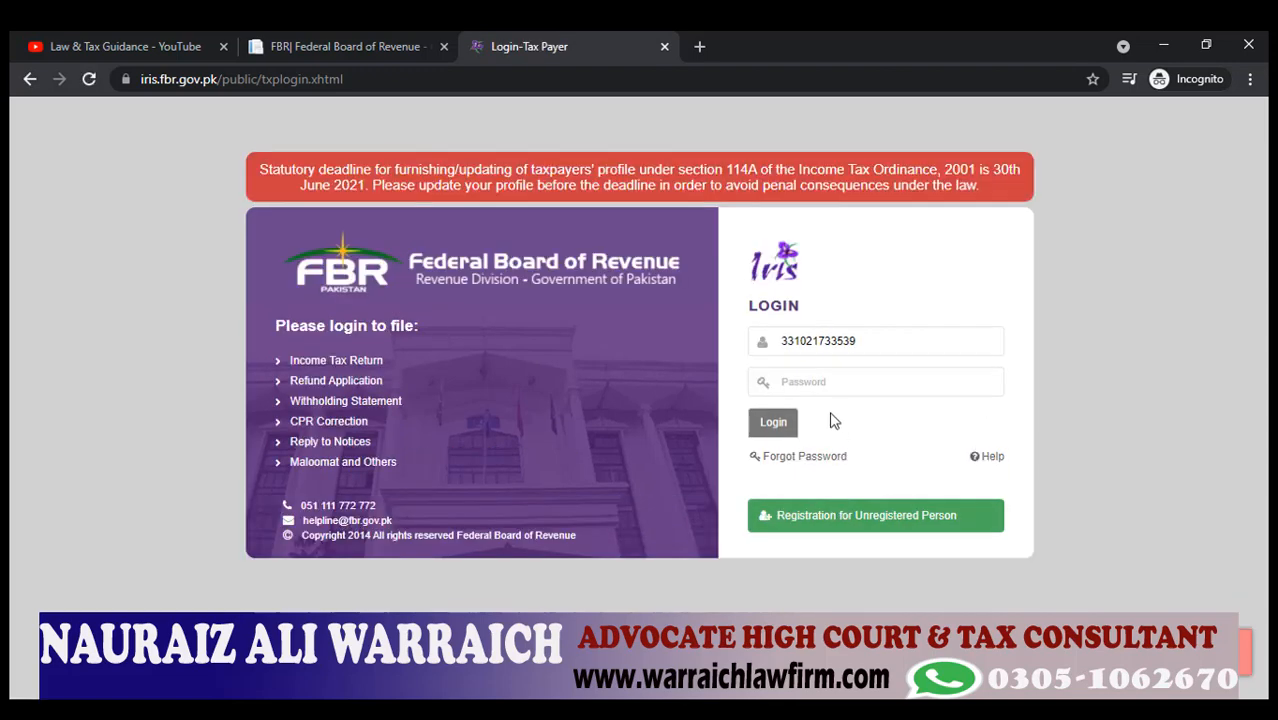
Re-enter the account password after the invalid-password rejection and resubmit.
click(822, 379)
text(*******)
key(BackSpace)
key(BackSpace)
key(BackSpace)
key(BackSpace)
key(BackSpace)
key(BackSpace)
key(BackSpace)
text(**********)
key(Return)
Add the missing digit to the registration number, retype the password, and log in.
click(825, 341)
text(9)
click(782, 381)
text(••••••)
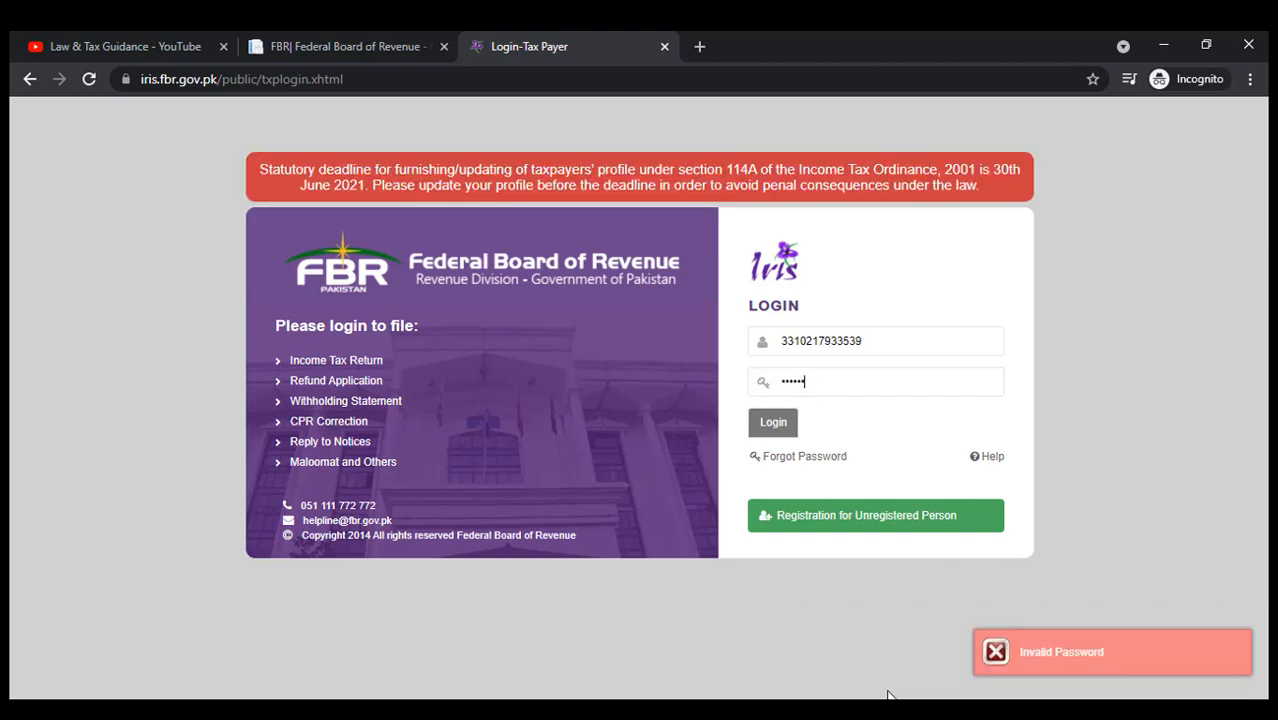
text(•••••)
key(Return)
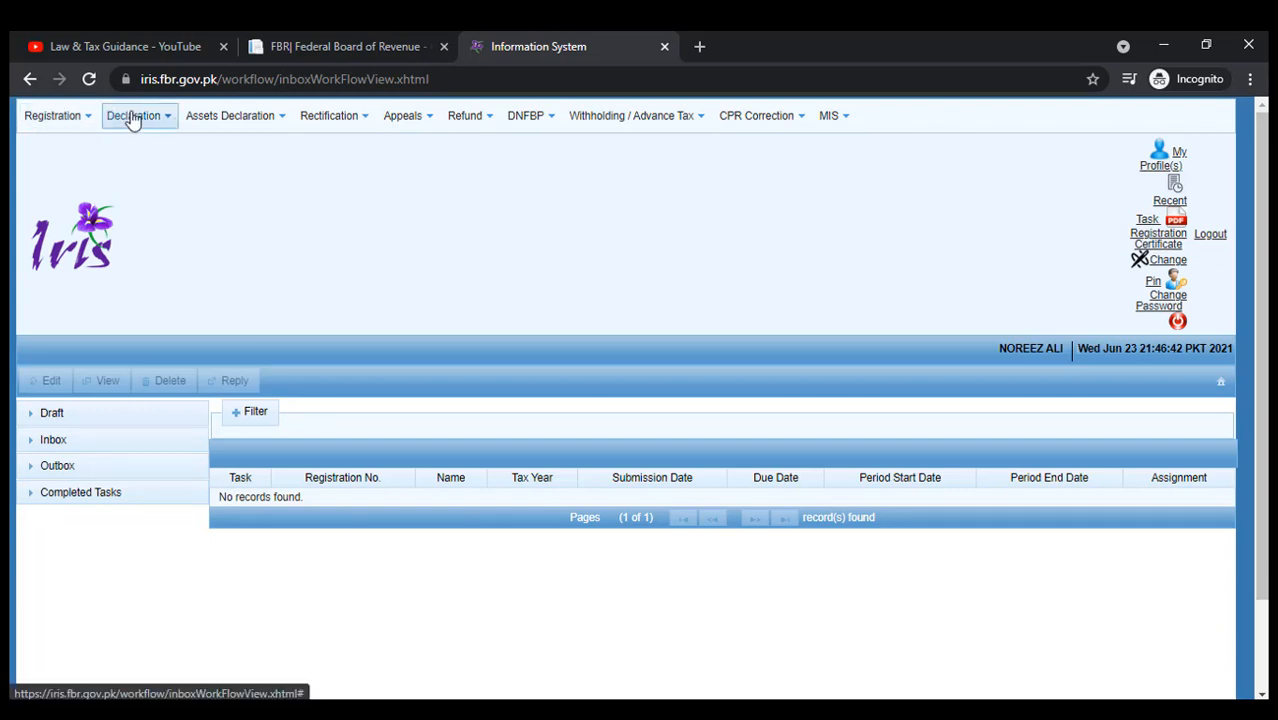
List the five completed Declaration tasks, then show the Declaration return-type menu.
click(80, 500)
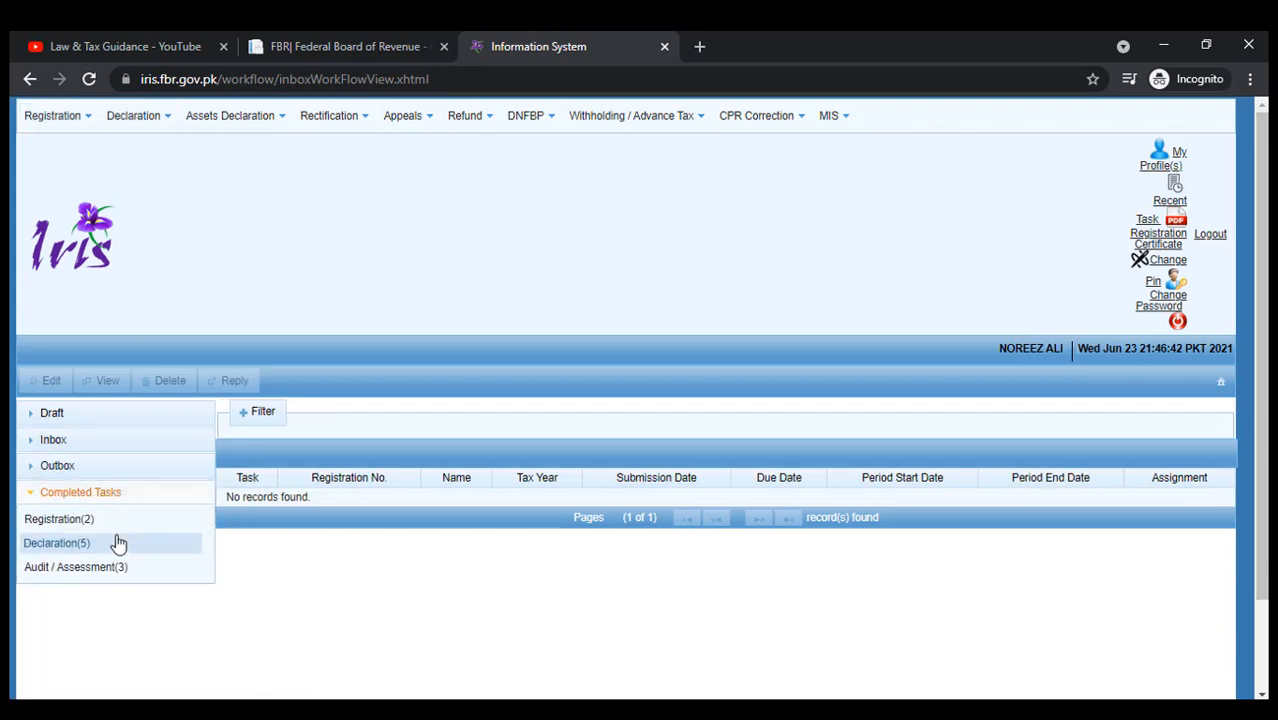
click(117, 543)
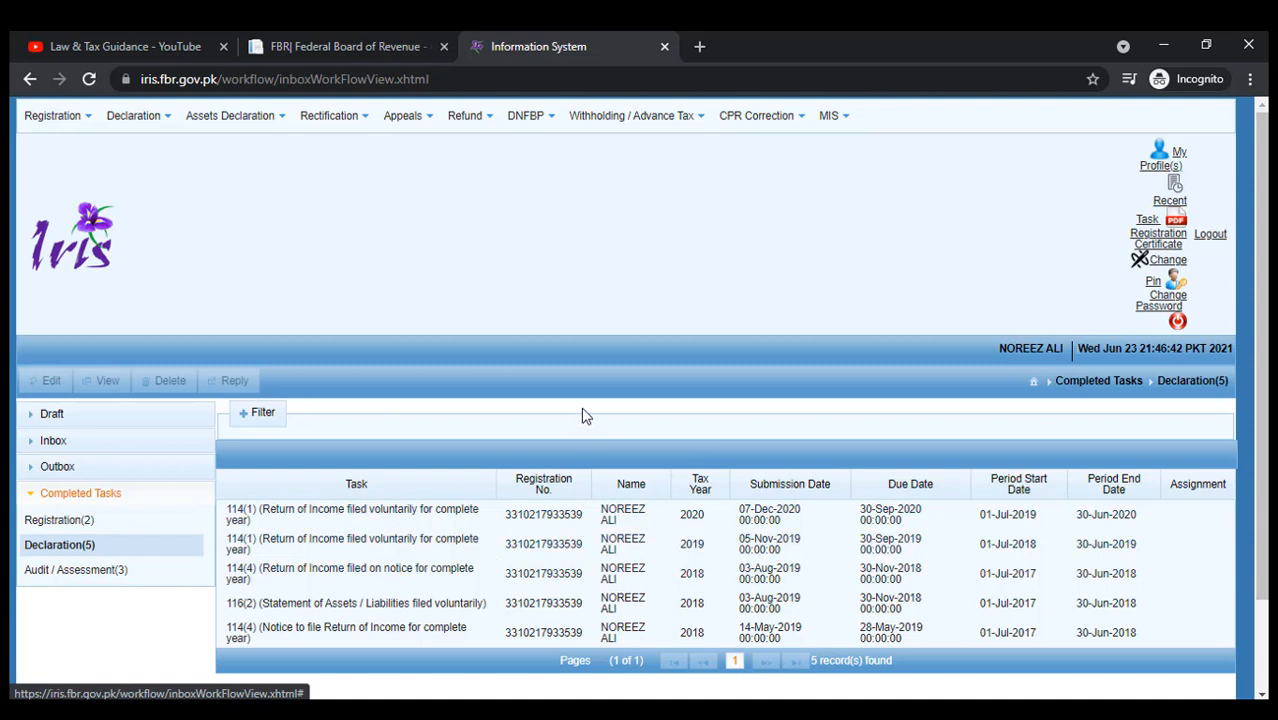
click(155, 129)
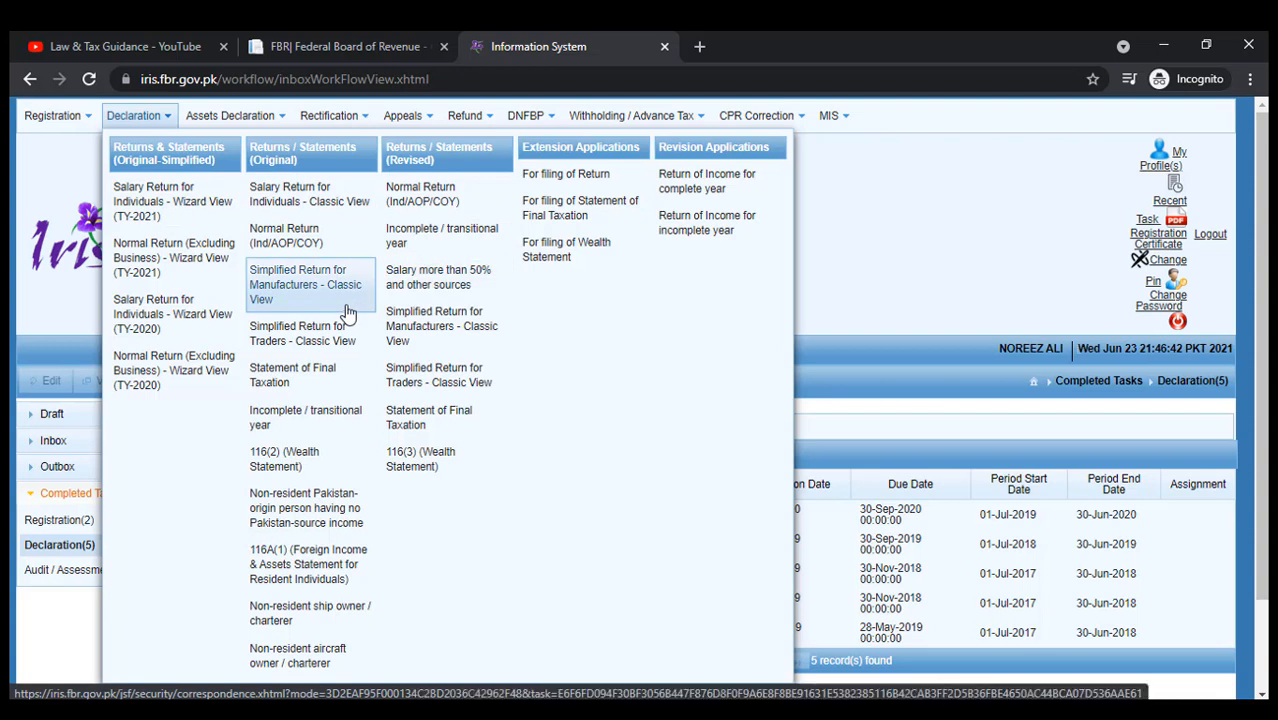
Start a Normal Return (Ind/AOP/COY) for tax period 01-Jul-2020 to 30-Jun-2021.
click(316, 247)
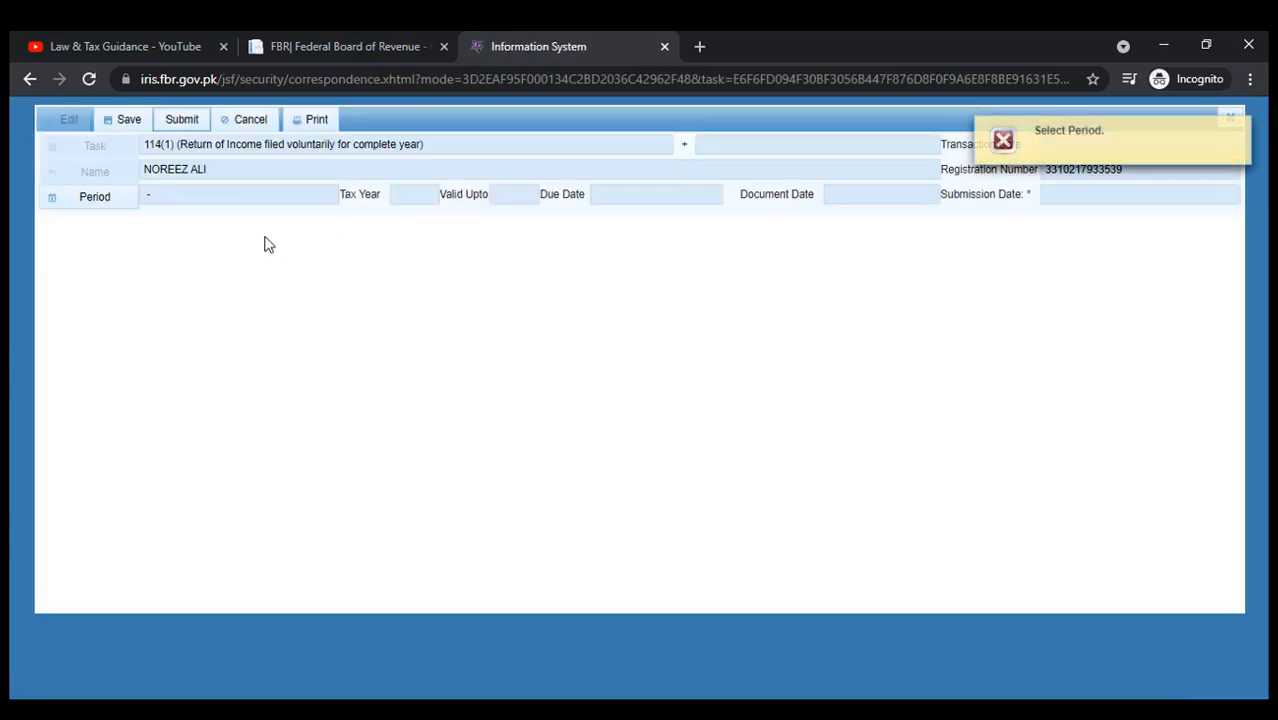
click(105, 202)
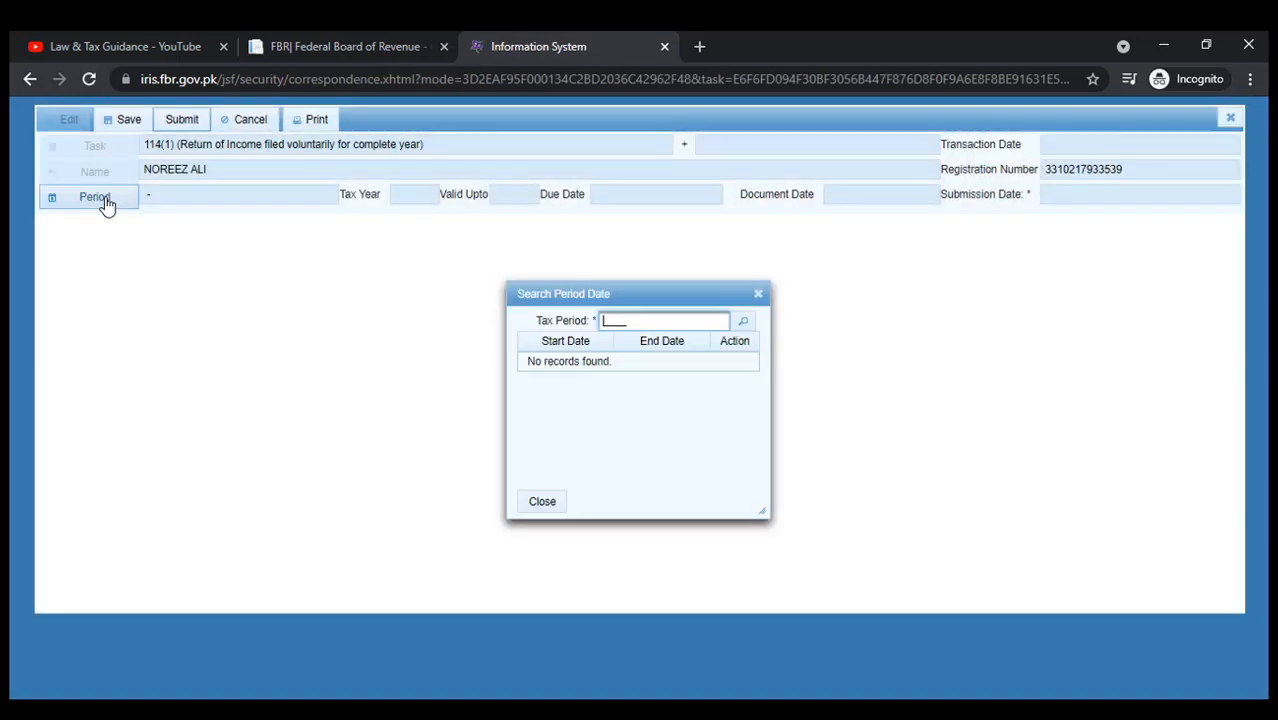
text(2021)
key(ctrl+a)
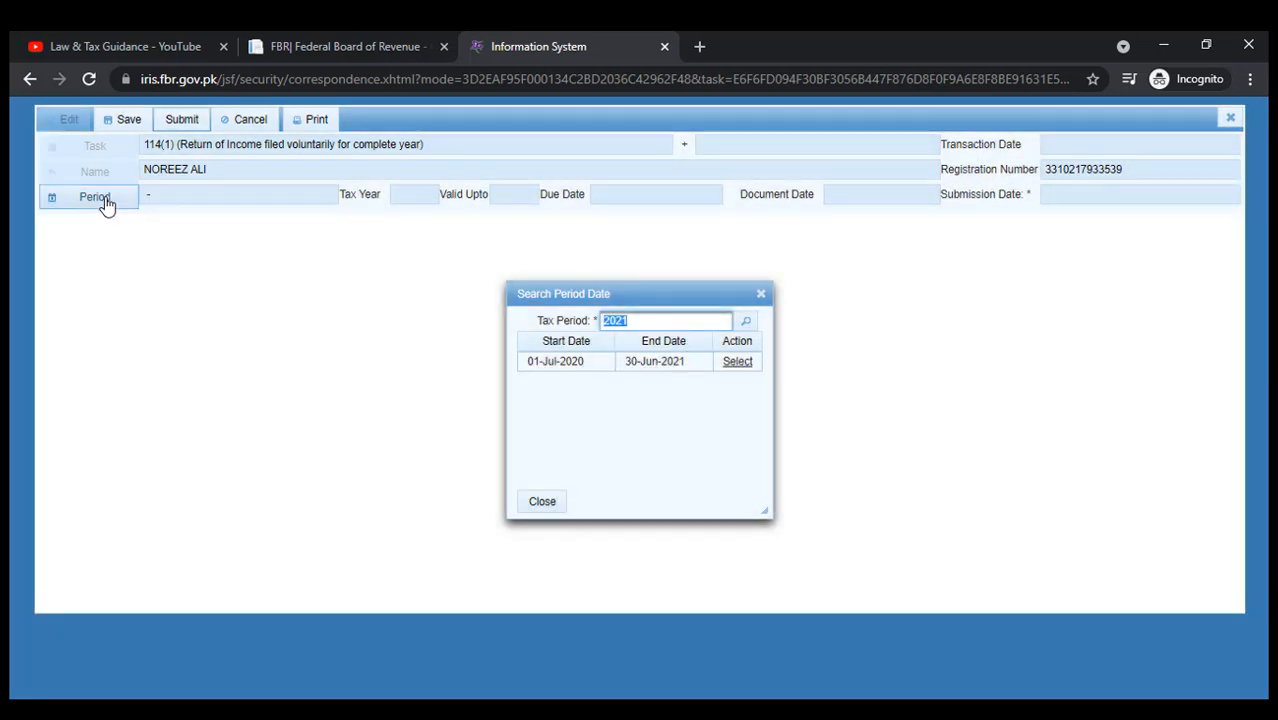
click(733, 362)
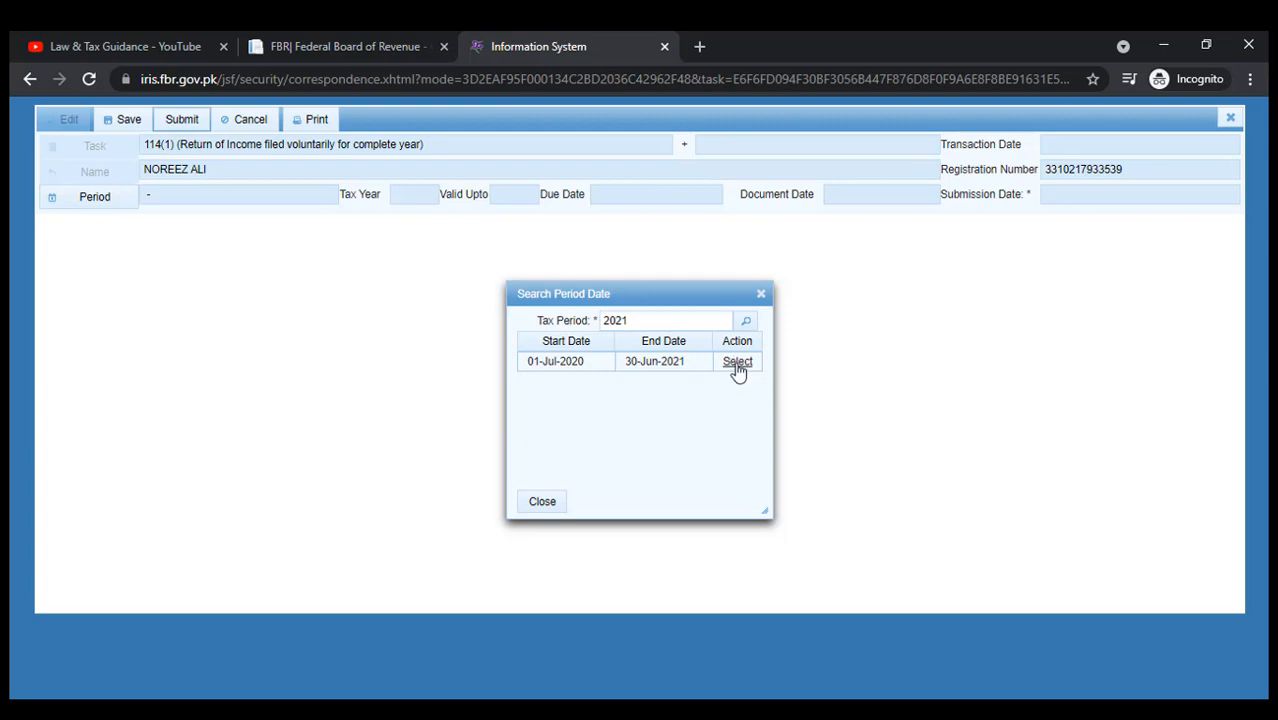
click(737, 364)
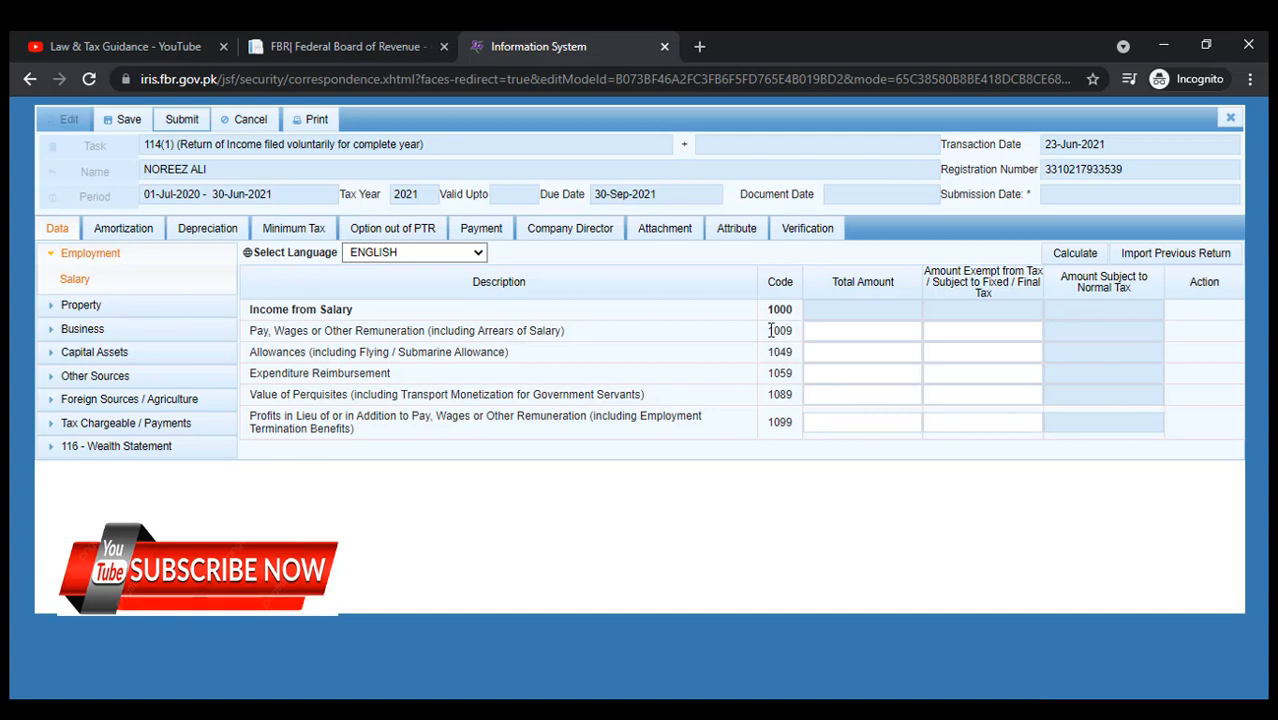
Enter 600,000 as salary pay in the 1009 Total Amount cell and calculate.
click(857, 338)
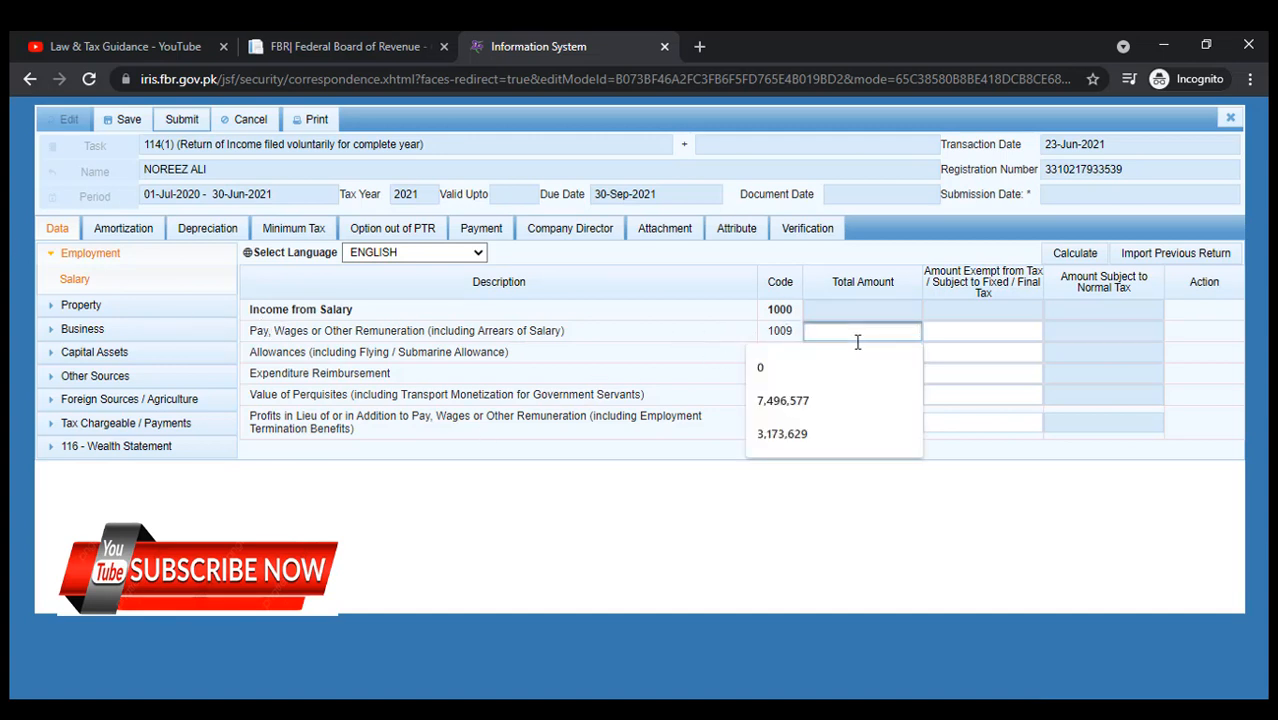
text(63)
key(BackSpace)
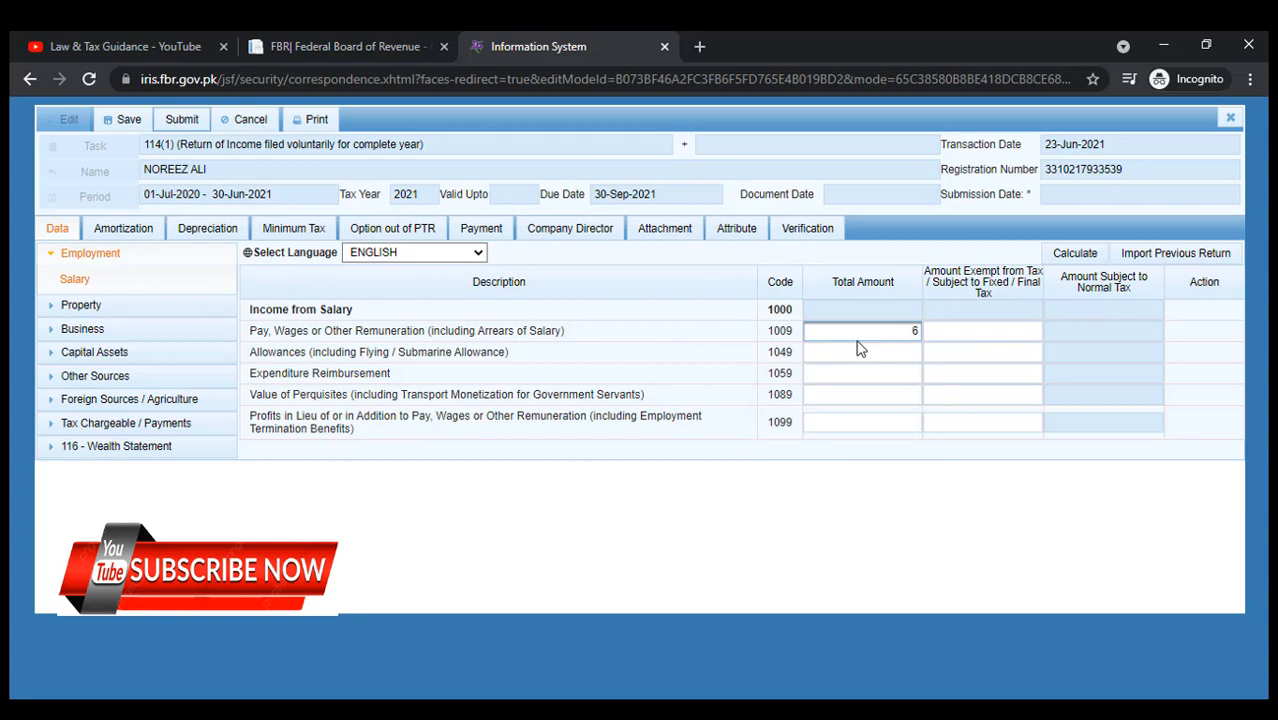
text(00000)
click(943, 570)
click(895, 352)
click(1060, 258)
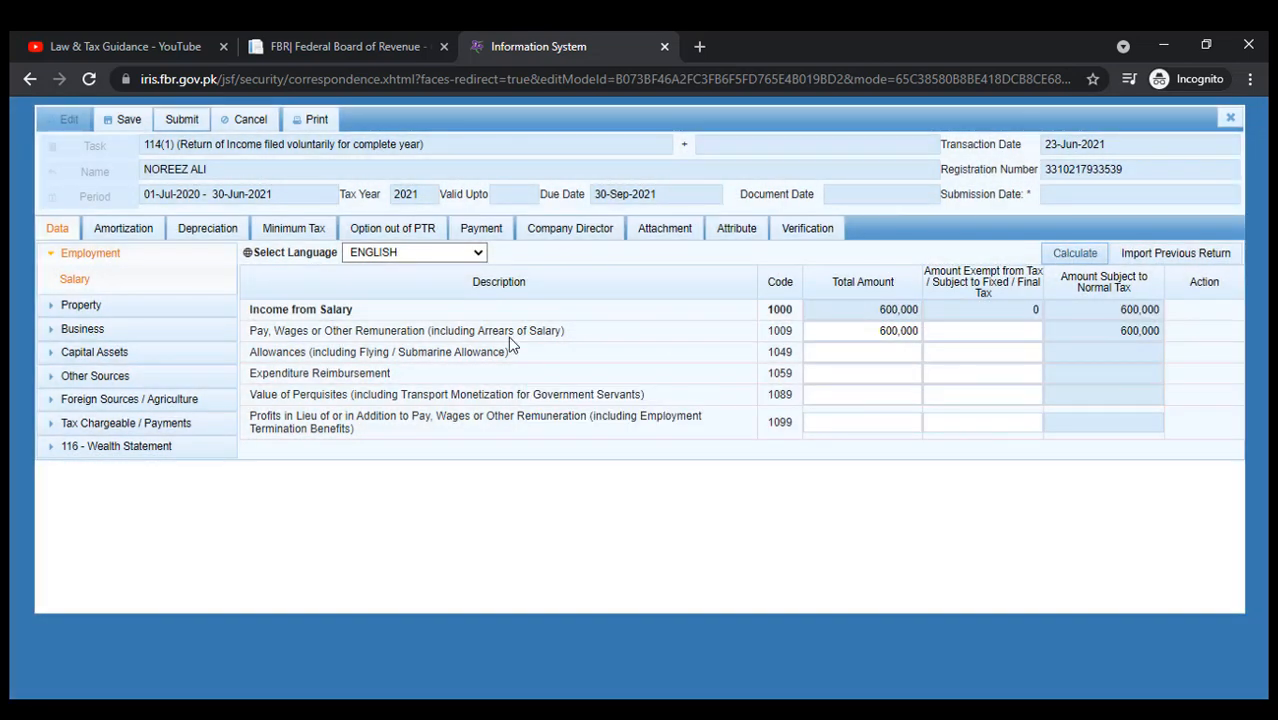
Check the Admitted Income Tax row in the tax computations, then return to Salary.
click(80, 424)
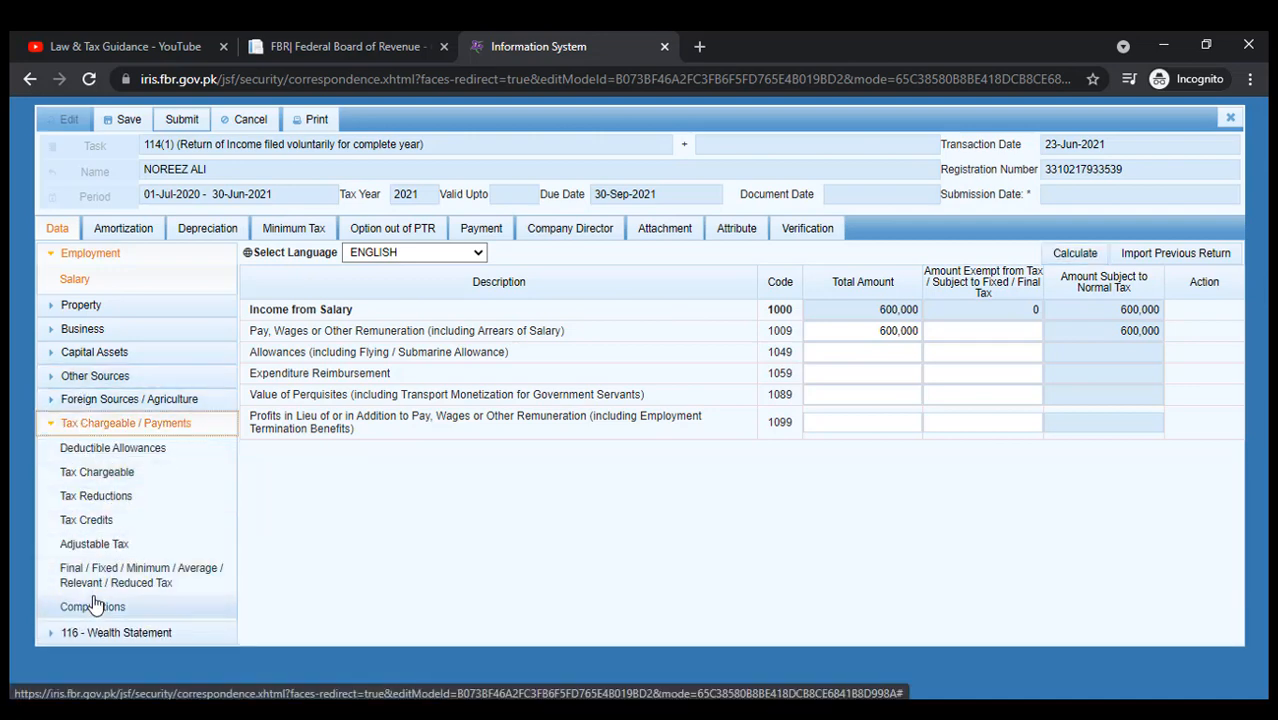
click(92, 604)
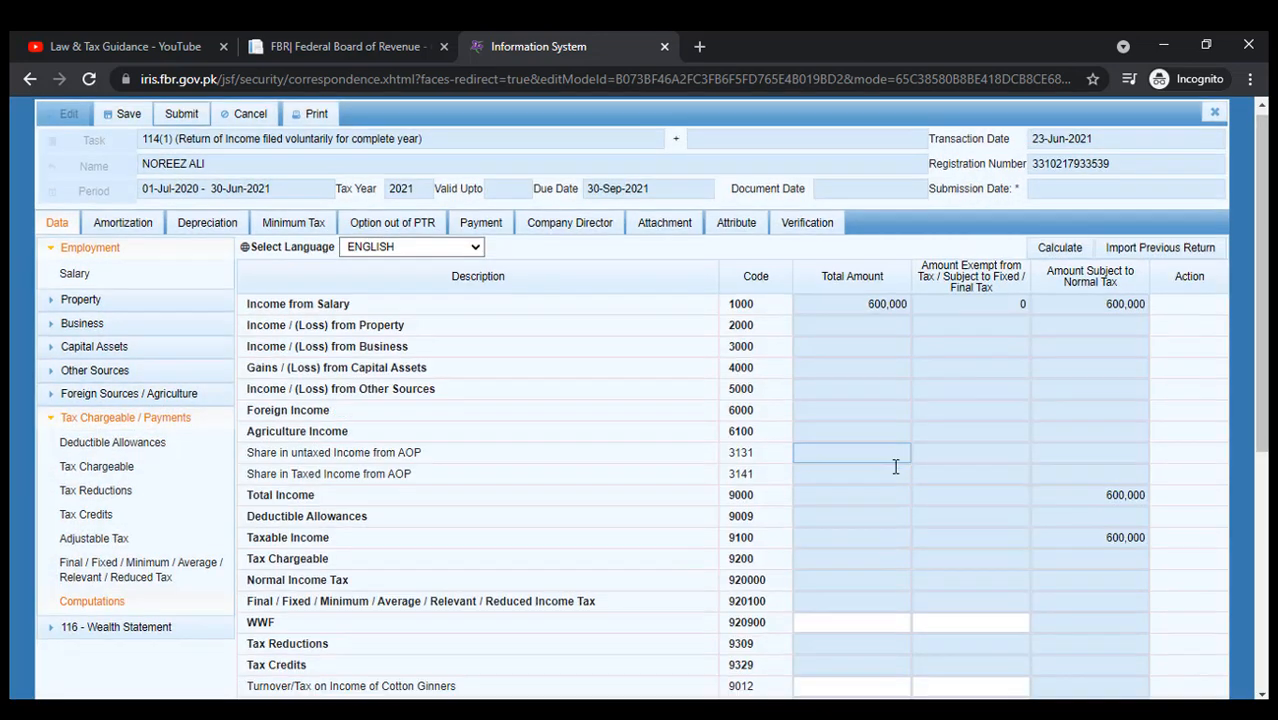
scroll(896, 467, down, 4)
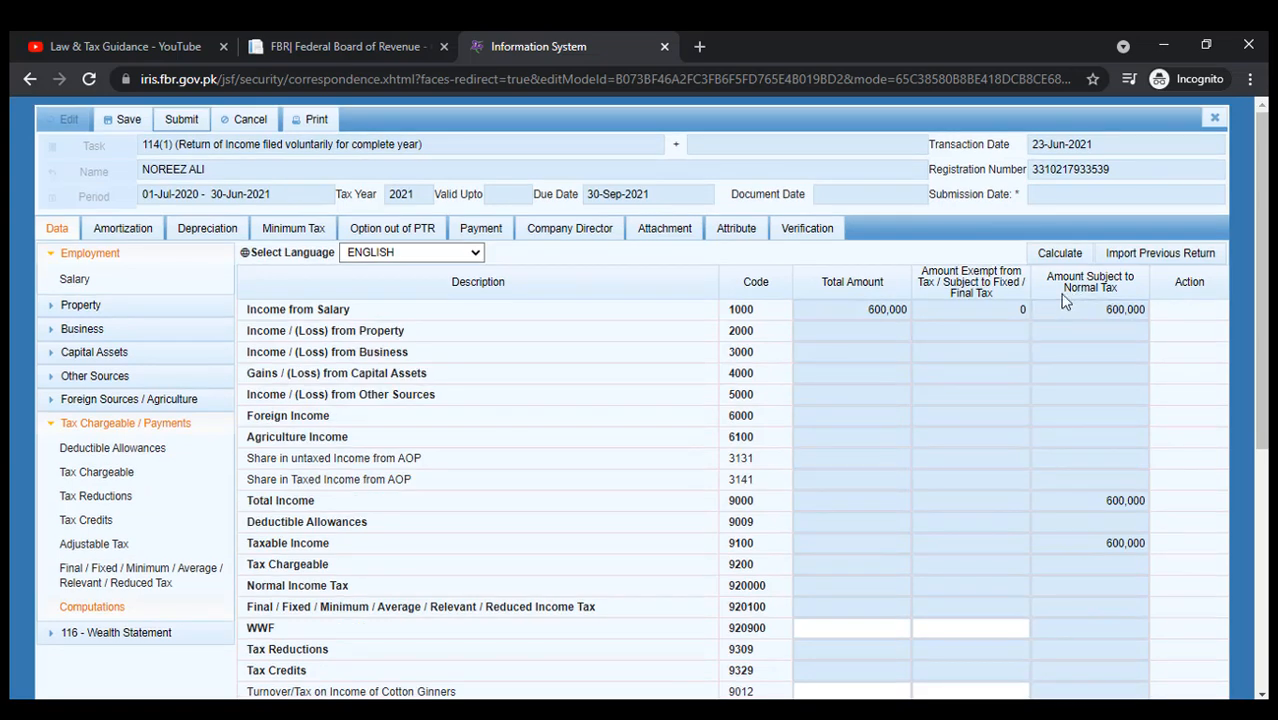
scroll(1013, 457, down, 4)
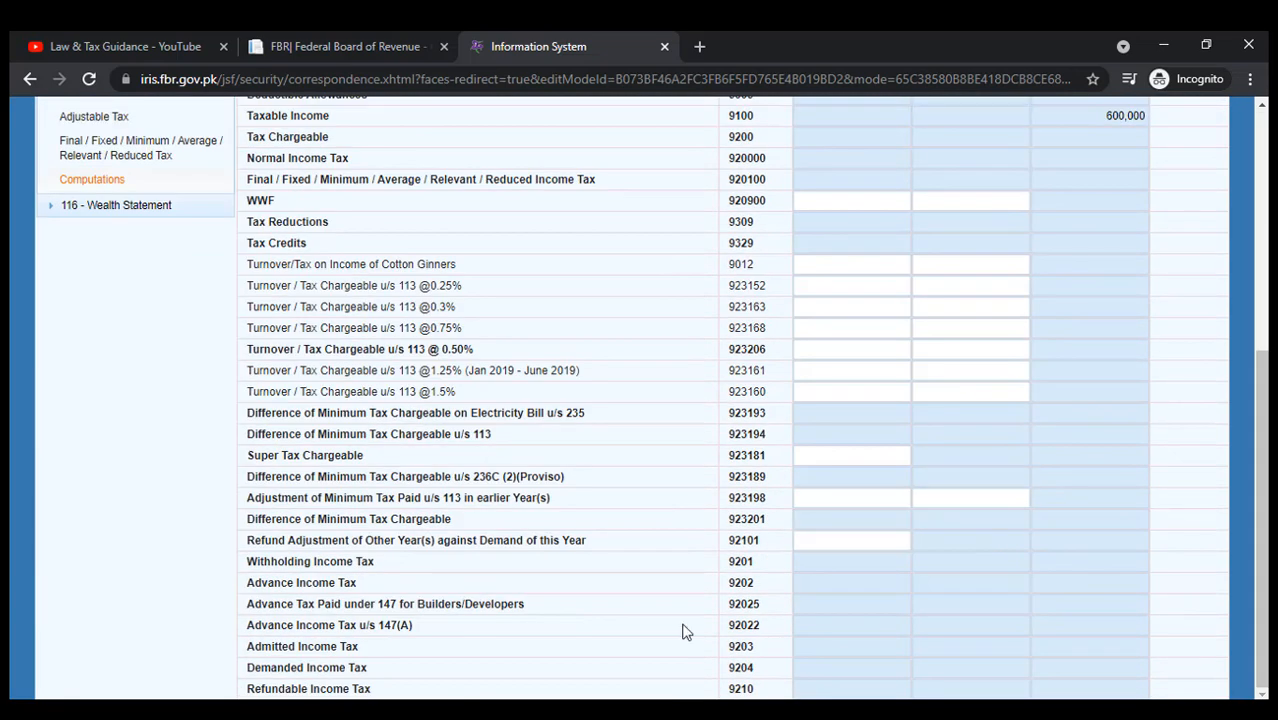
drag(253, 650, 1036, 617)
scroll(1033, 600, up, 5)
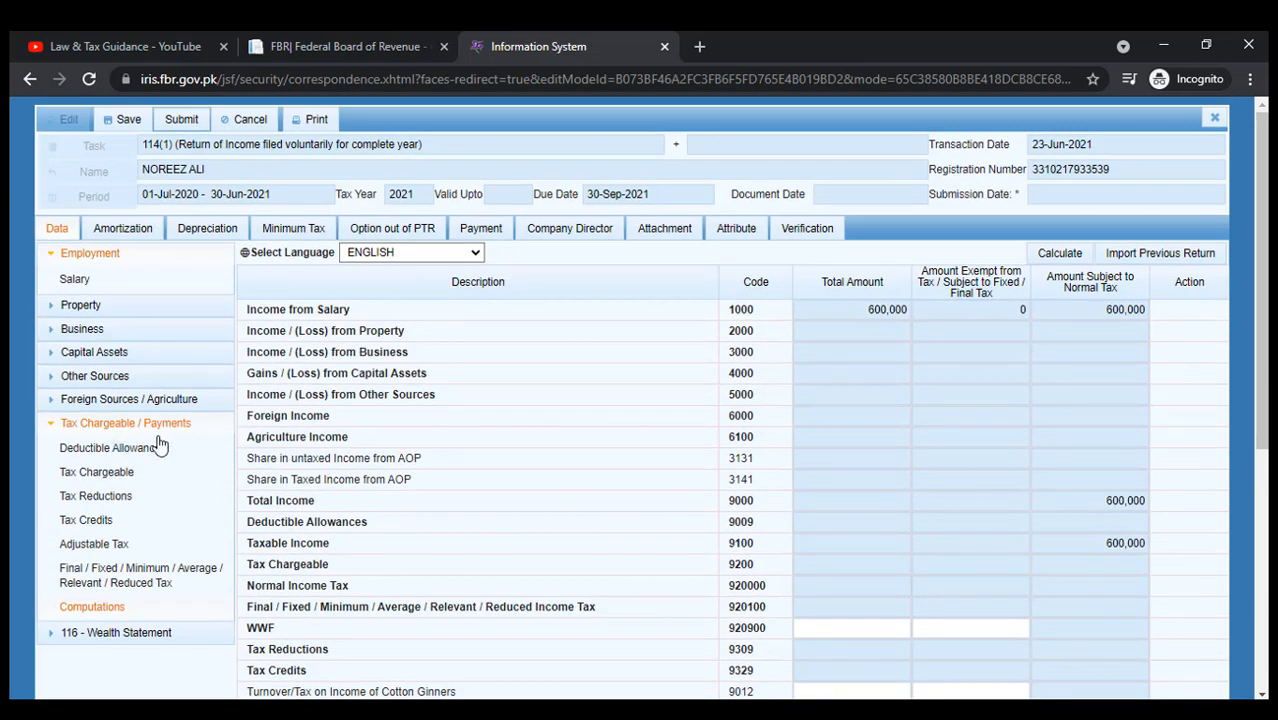
click(70, 283)
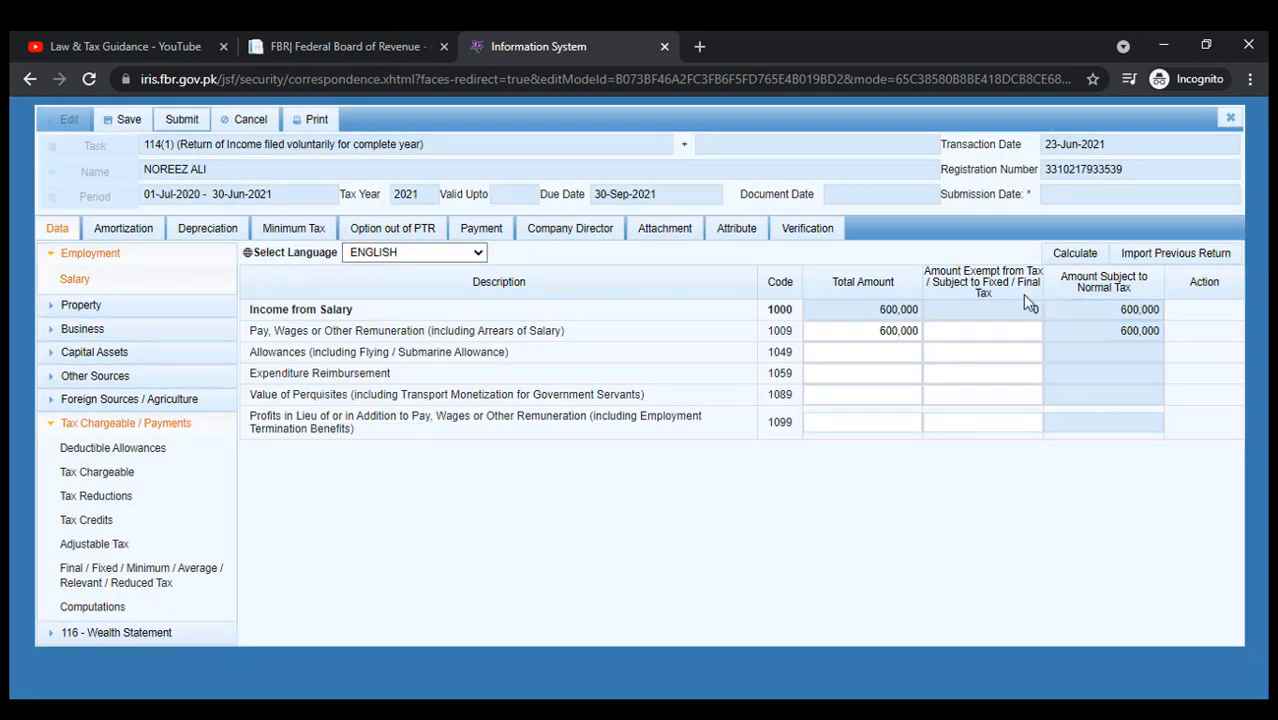
Replace the salary pay with 800,000 and recalculate the return.
click(862, 330)
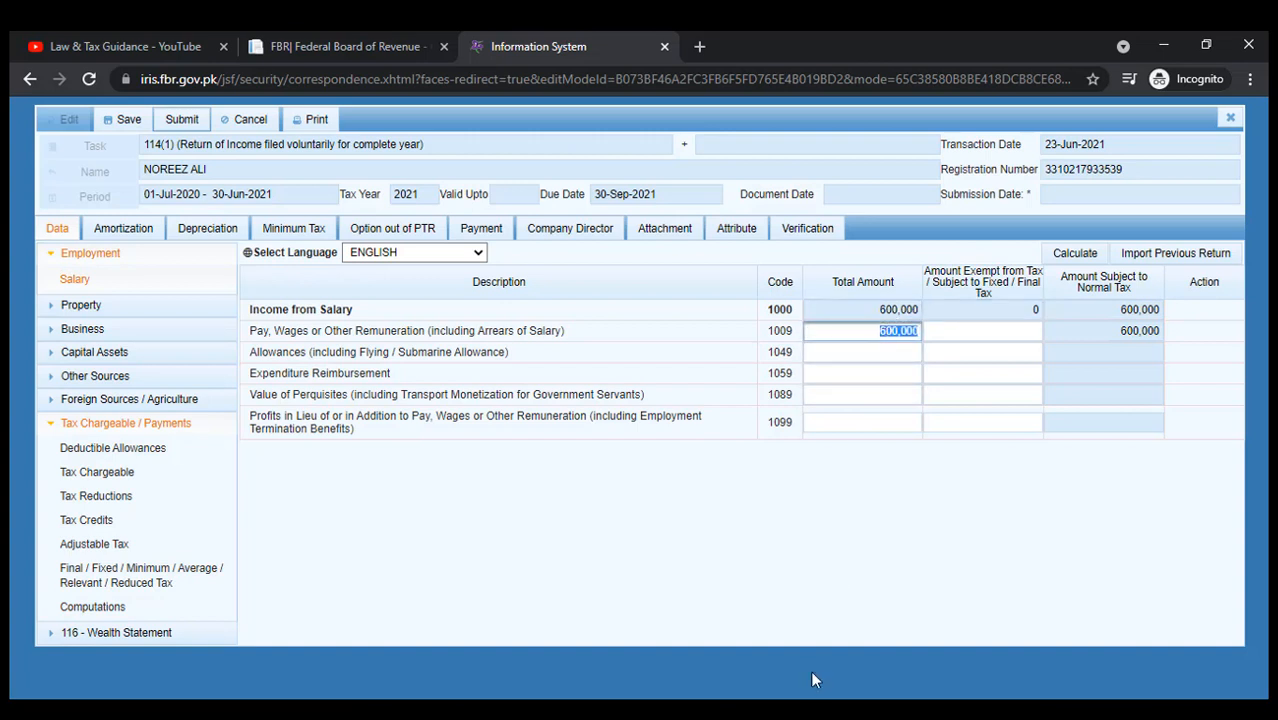
key(BackSpace)
click(1075, 254)
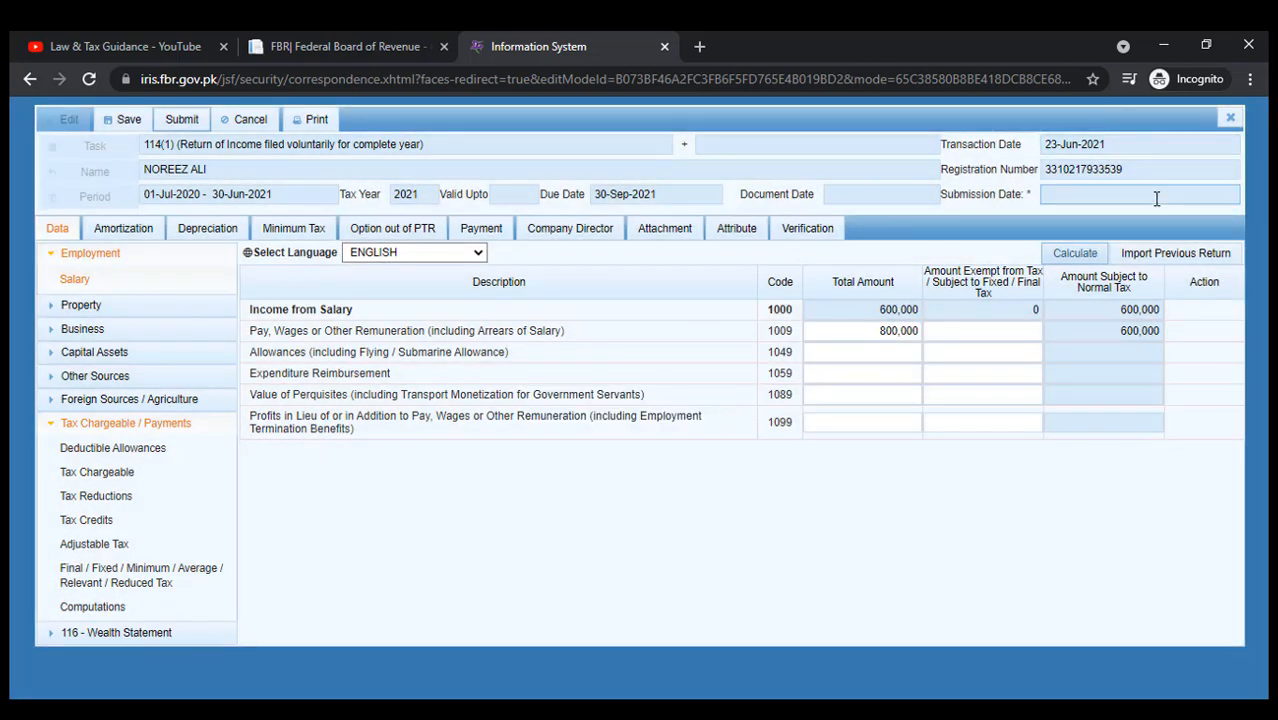
click(1093, 258)
Review Computations: 800,000 taxable income with 10,000 Admitted Income Tax.
click(175, 608)
scroll(700, 345, down, 4)
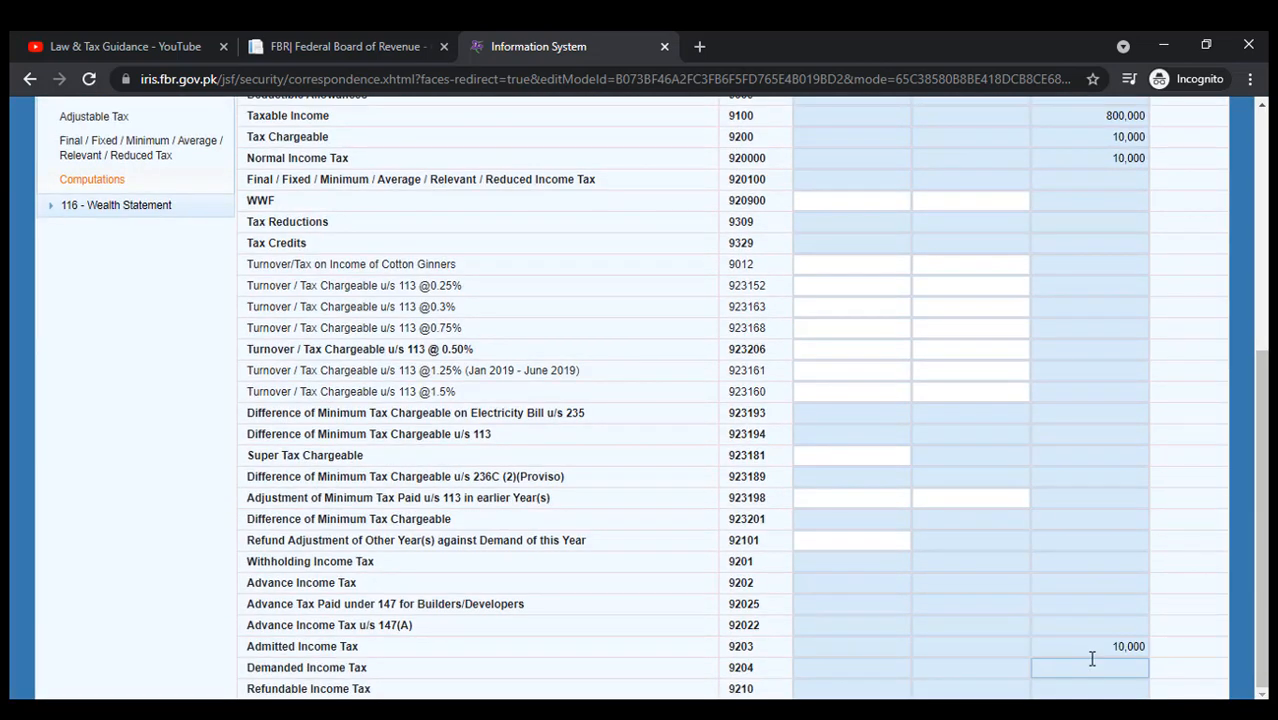
double_click(1127, 647)
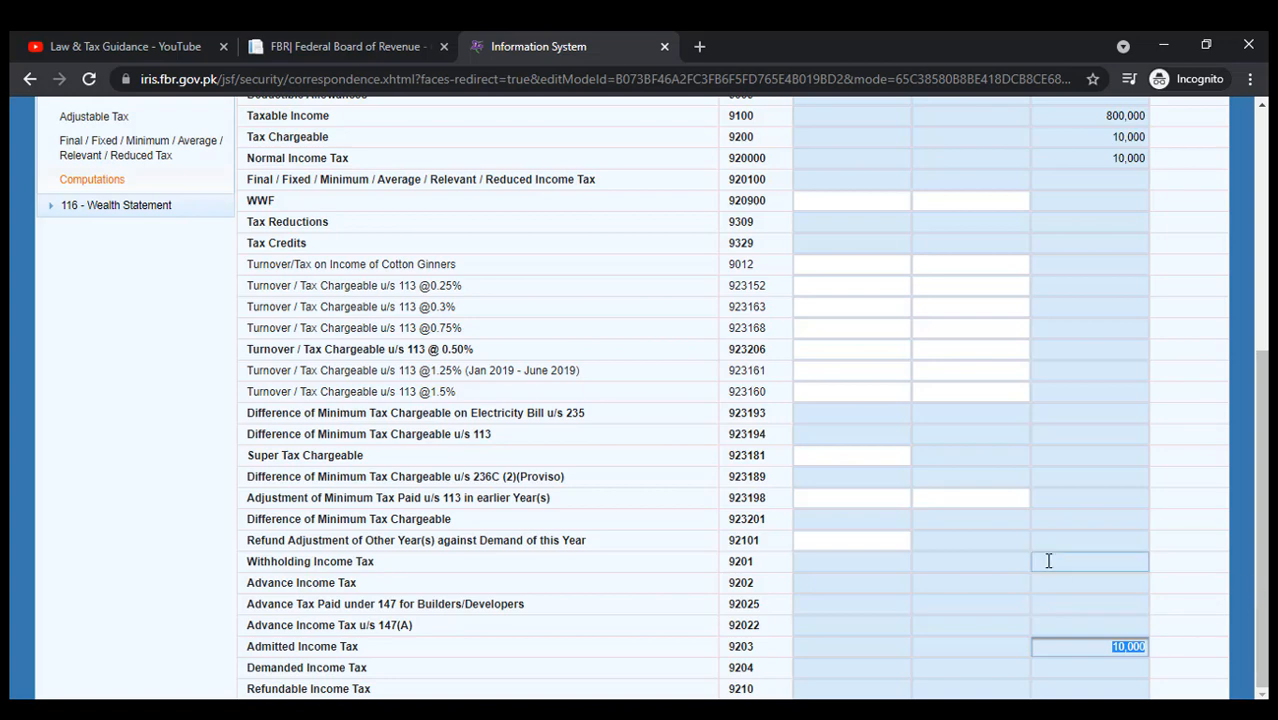
scroll(1047, 564, up, 3)
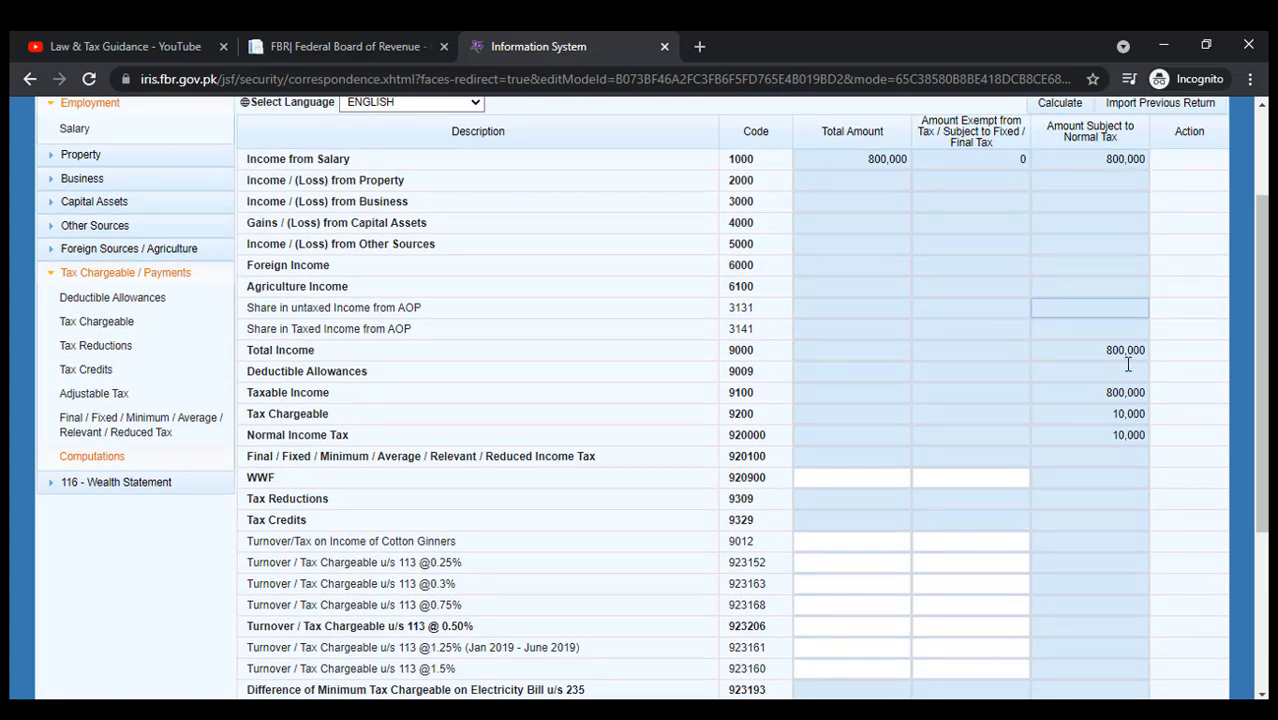
scroll(1100, 400, down, 2)
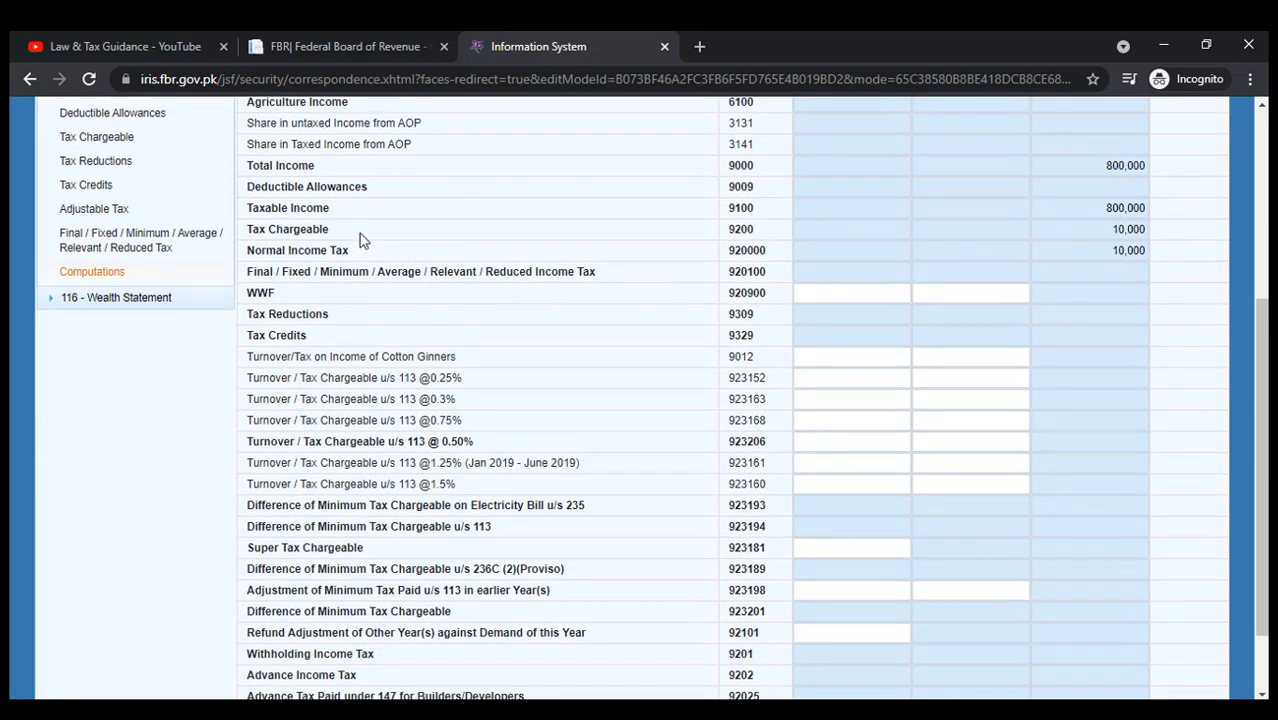
scroll(440, 397, down, 1)
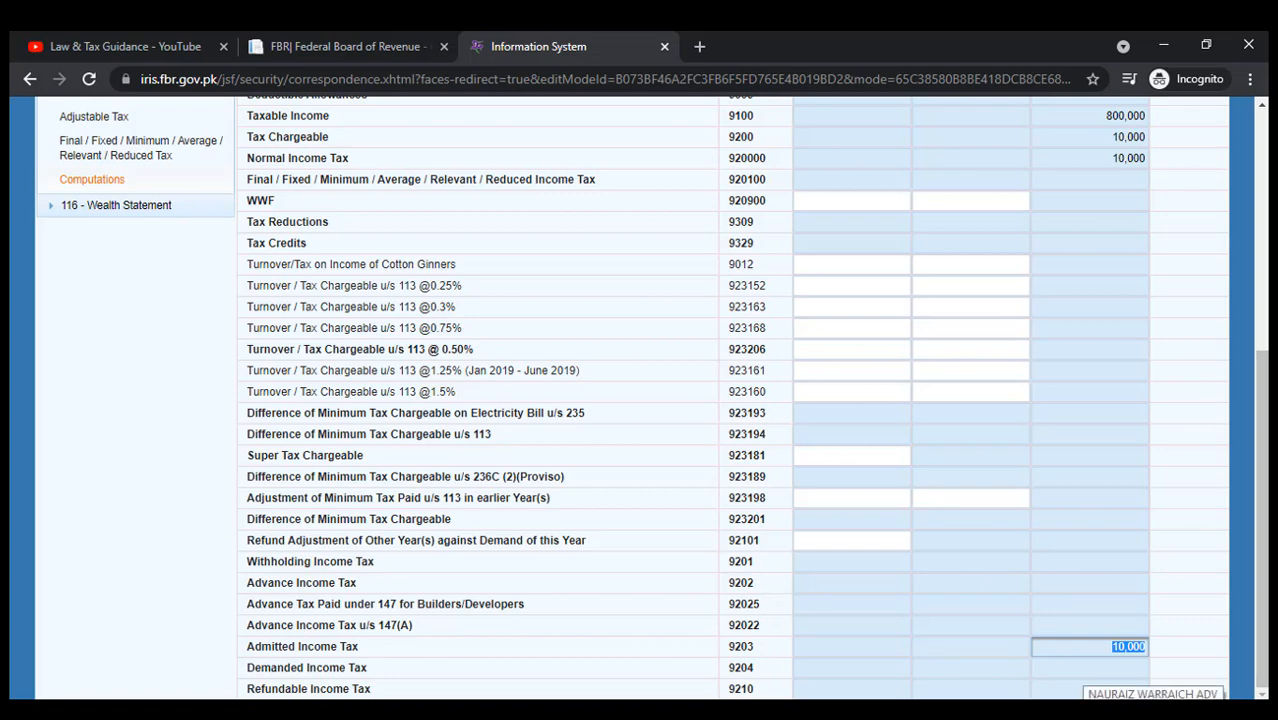
scroll(640, 400, up, 5)
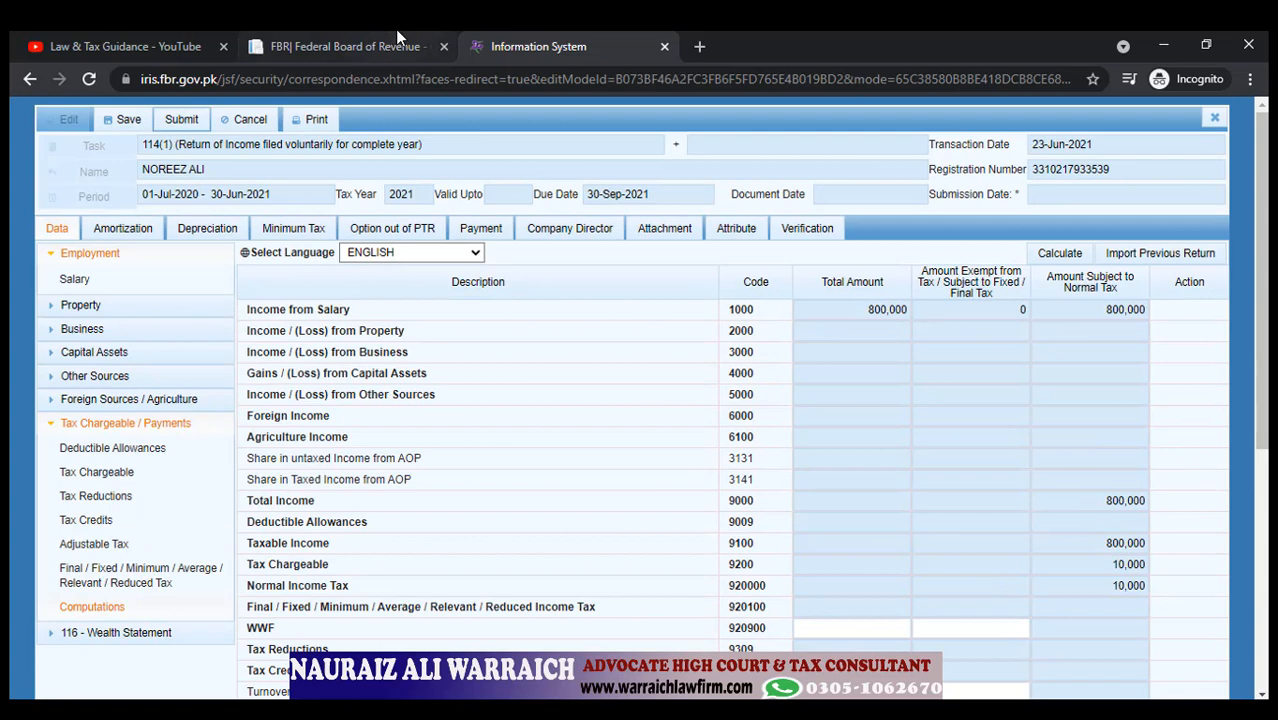
Change the salary pay back to 600,000, recalculate, and bring up the Adjustable Tax table.
click(118, 278)
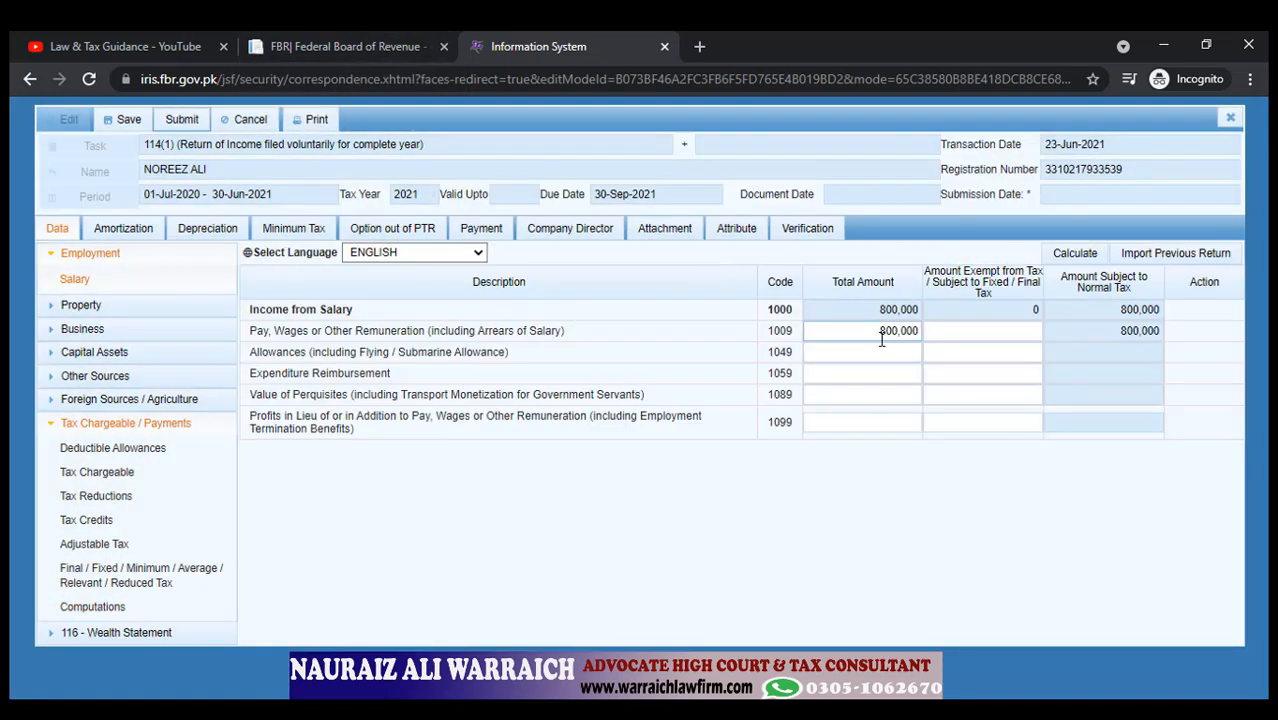
click(881, 338)
text(60)
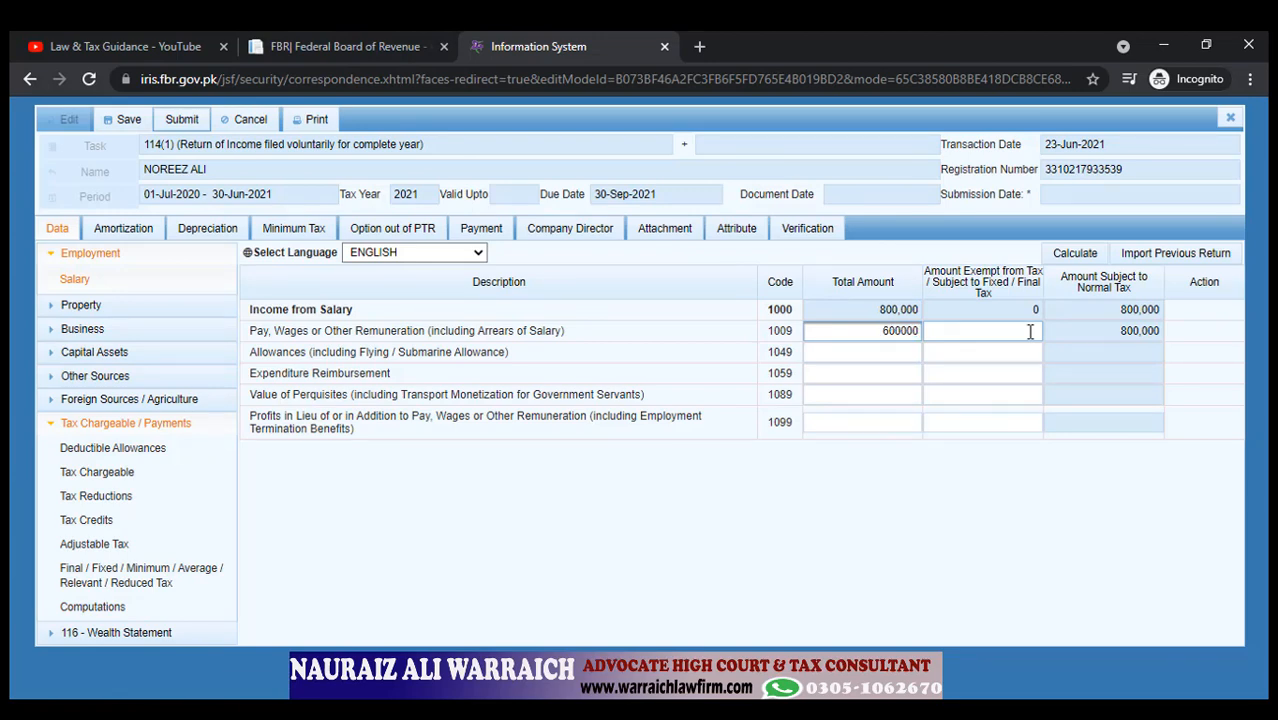
text(0,000)
click(1030, 352)
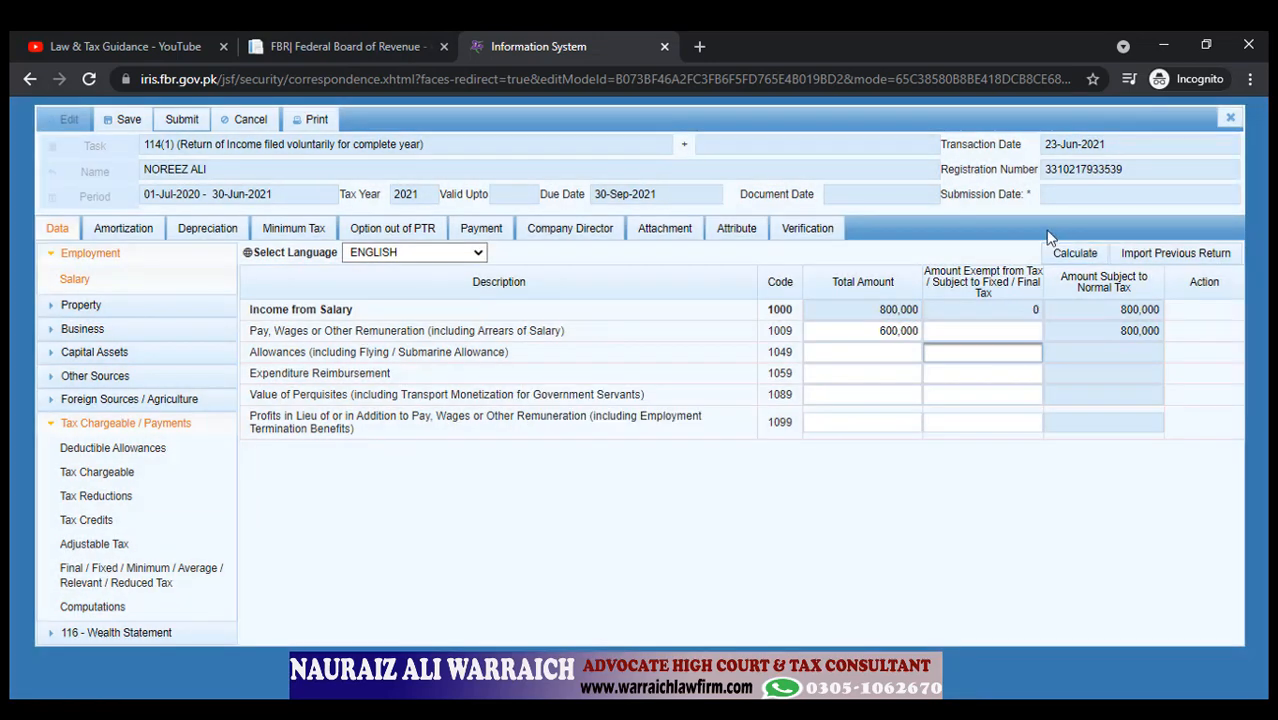
click(1068, 256)
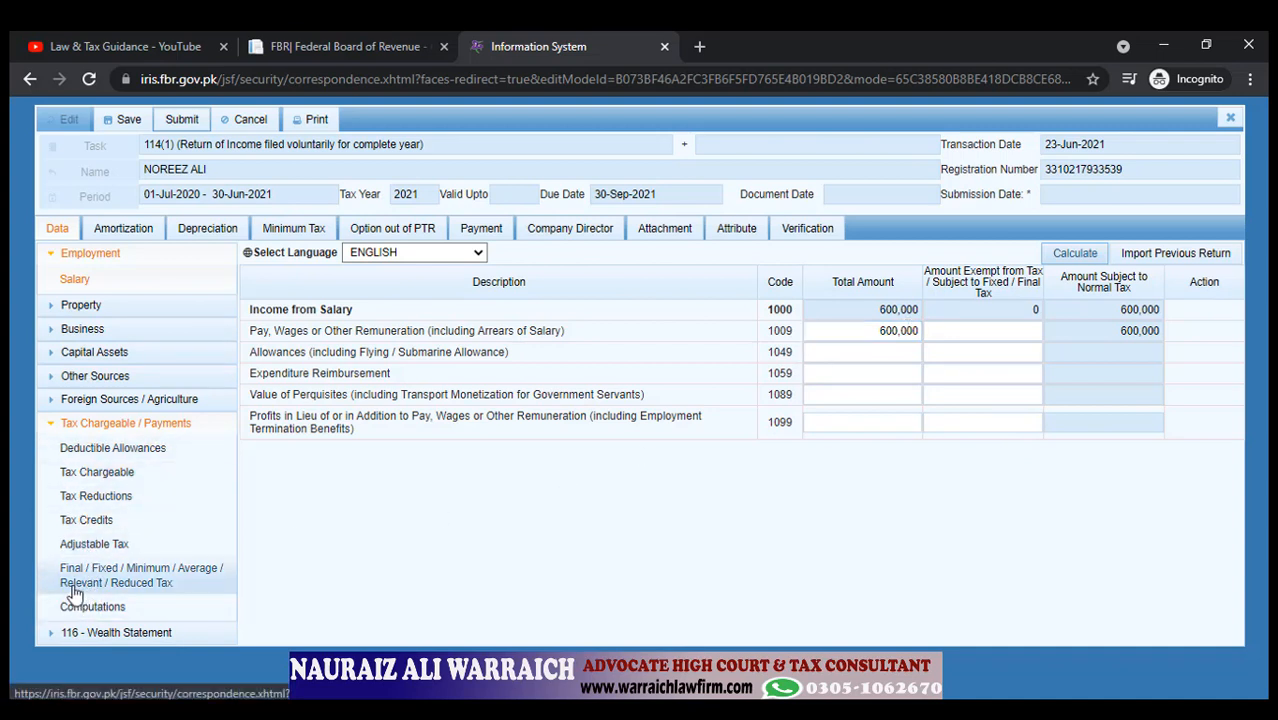
click(134, 549)
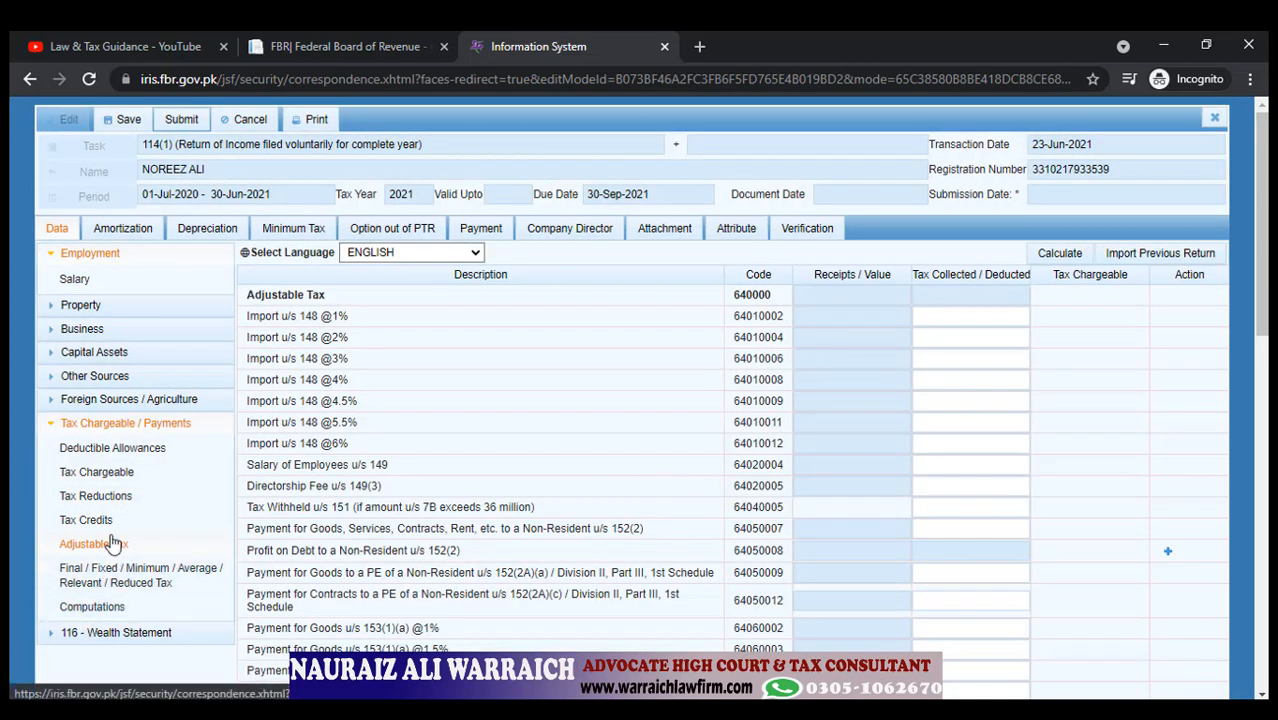
Scroll through the empty Adjustable Tax withholding rows, then go back to Computations.
scroll(309, 381, down, 10)
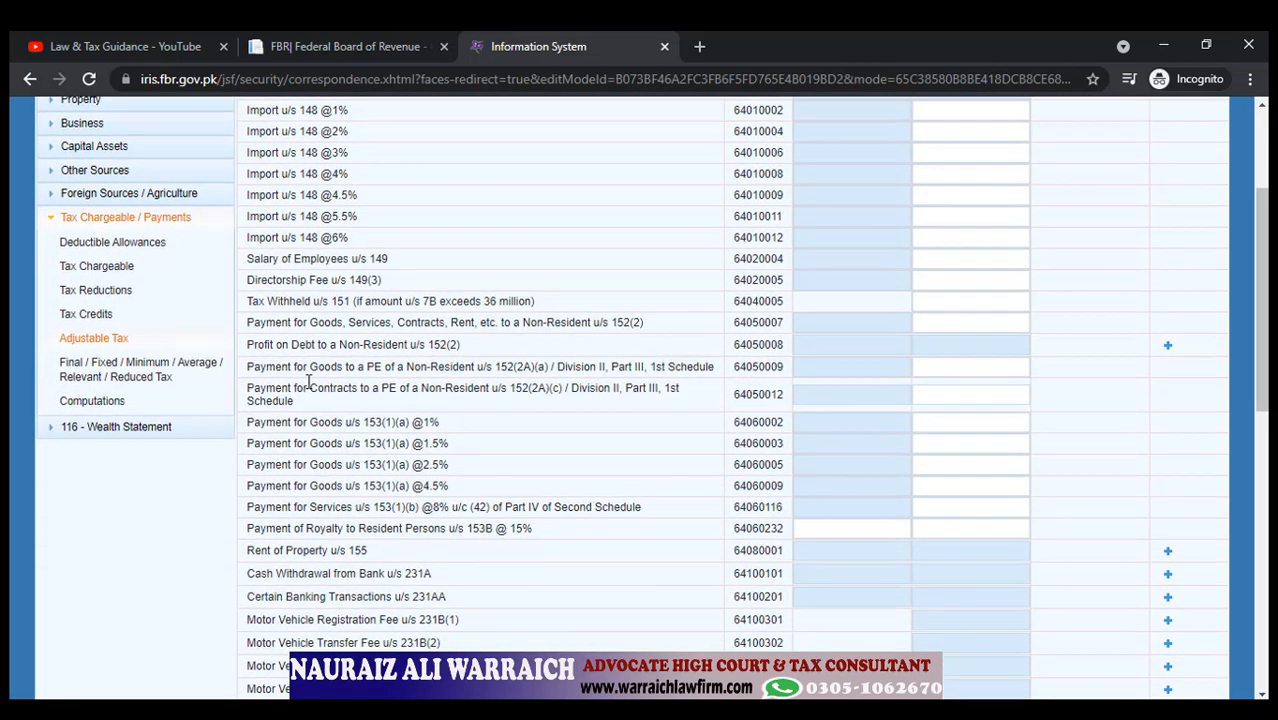
scroll(309, 381, down, 1)
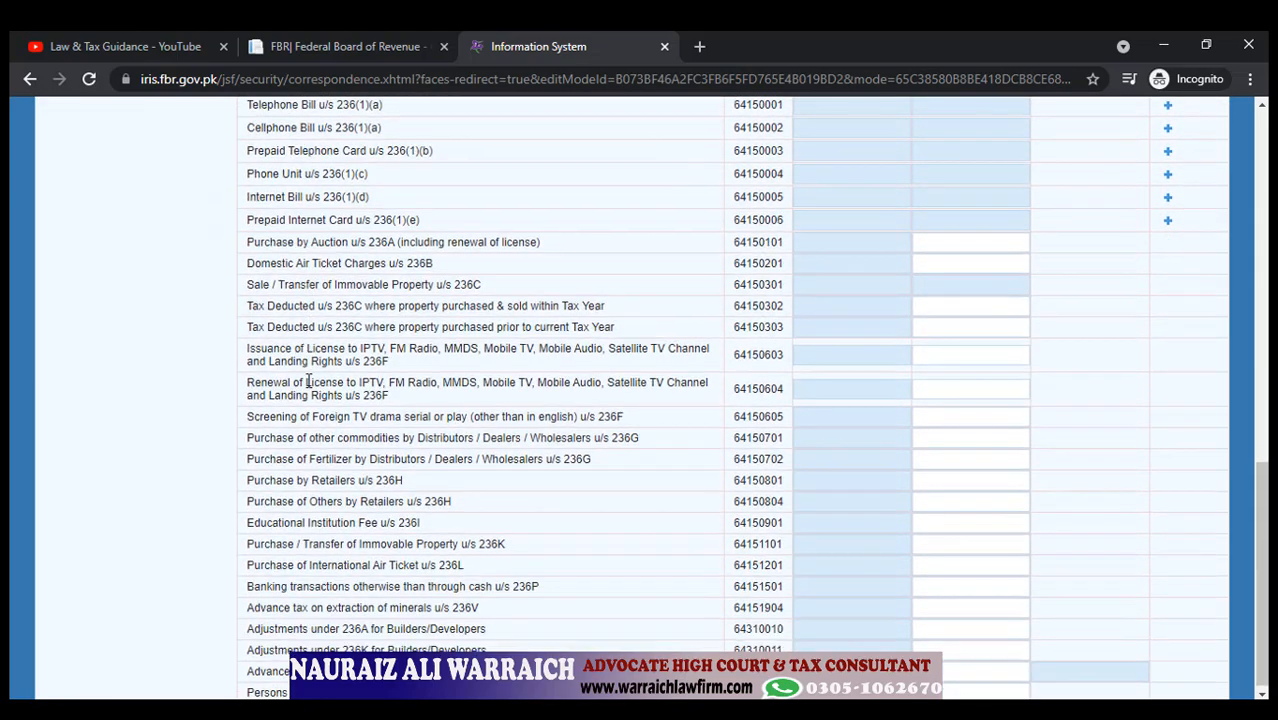
scroll(309, 381, up, 10)
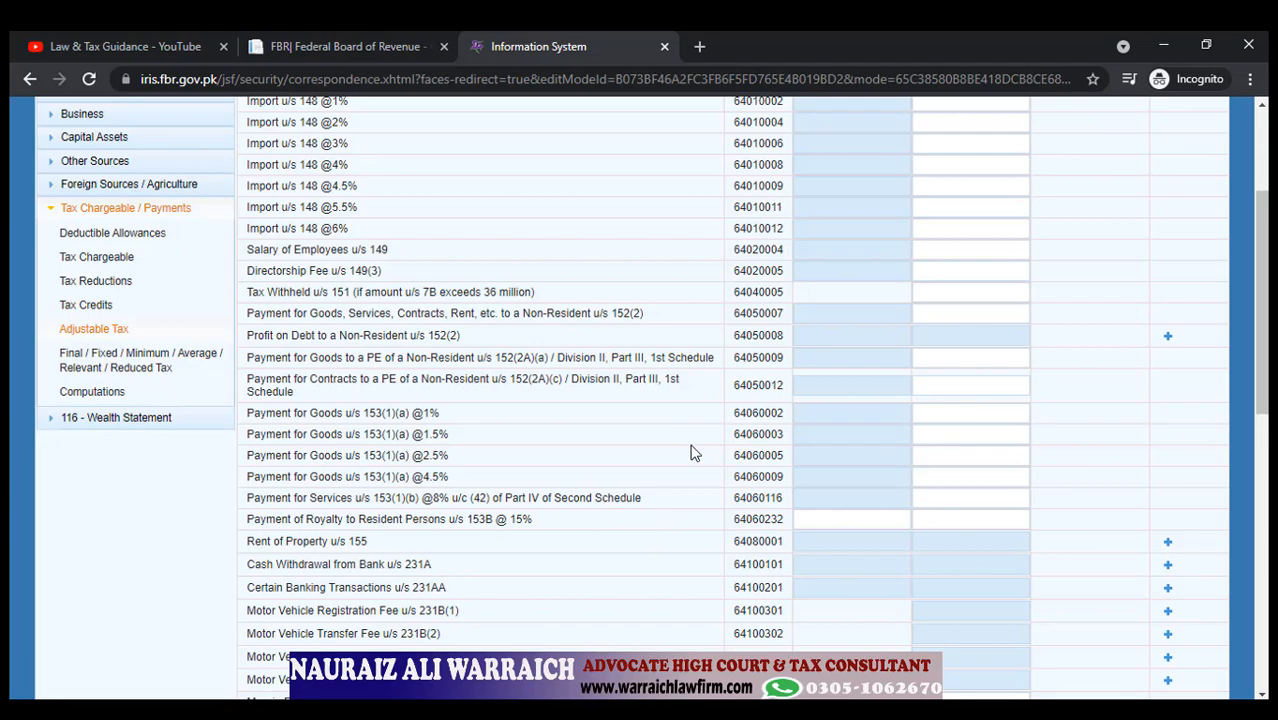
scroll(690, 451, down, 4)
scroll(690, 451, up, 4)
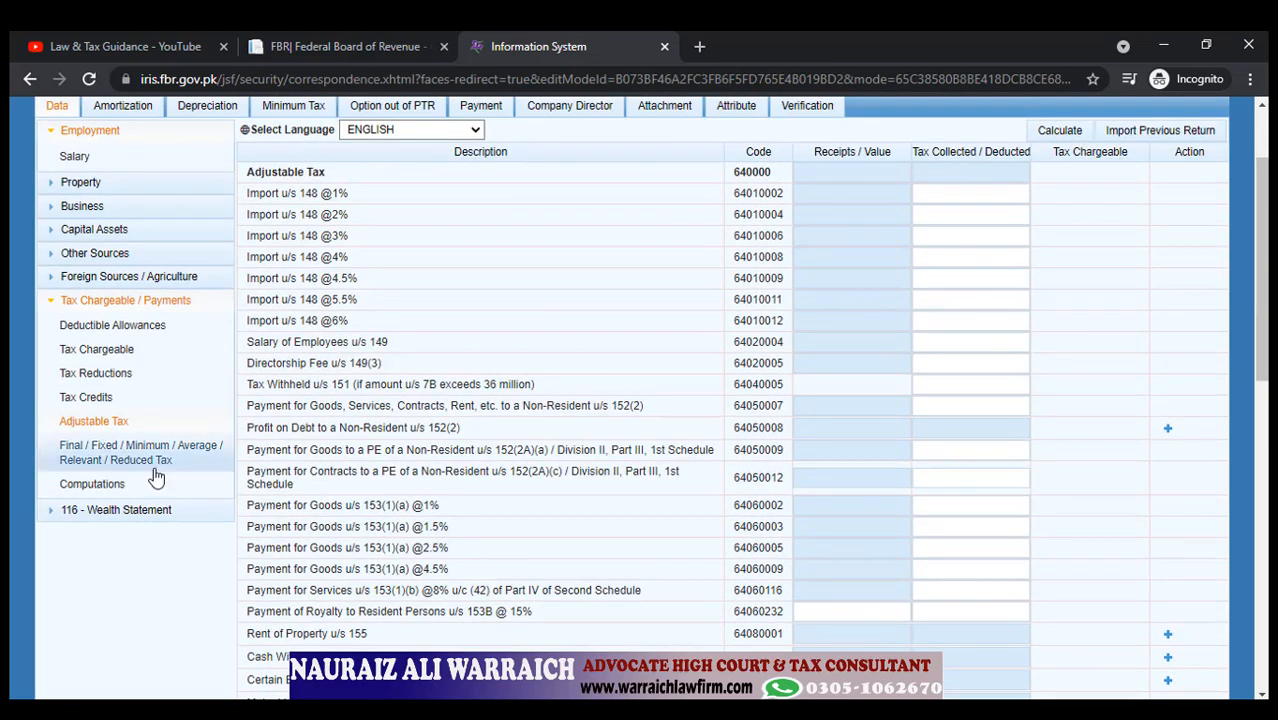
scroll(391, 451, down, 4)
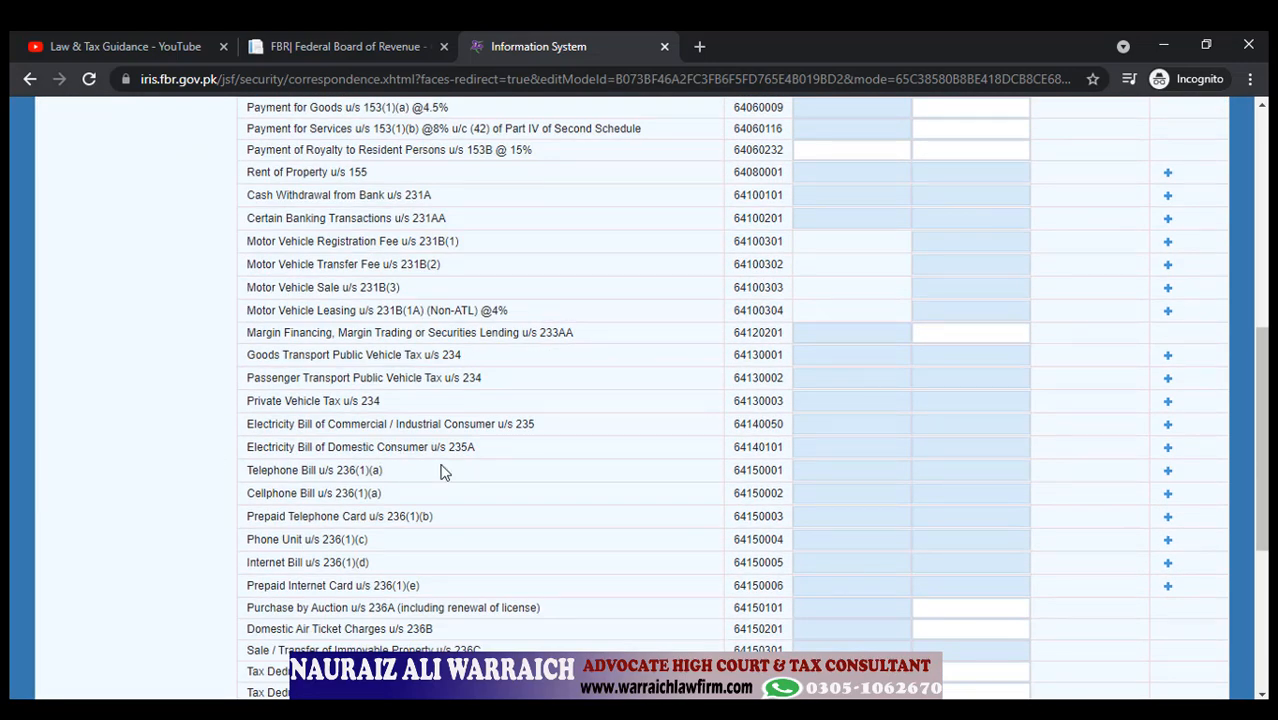
scroll(450, 466, down, 1)
scroll(450, 466, down, 2)
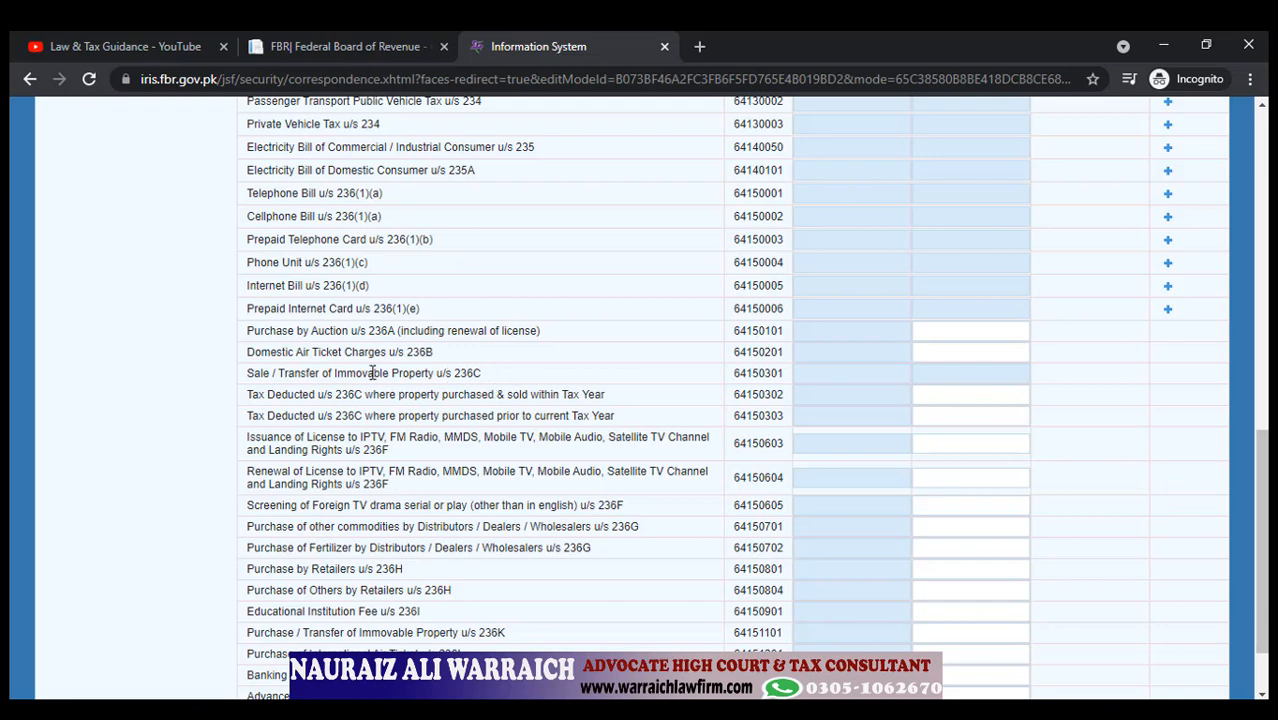
scroll(368, 385, down, 1)
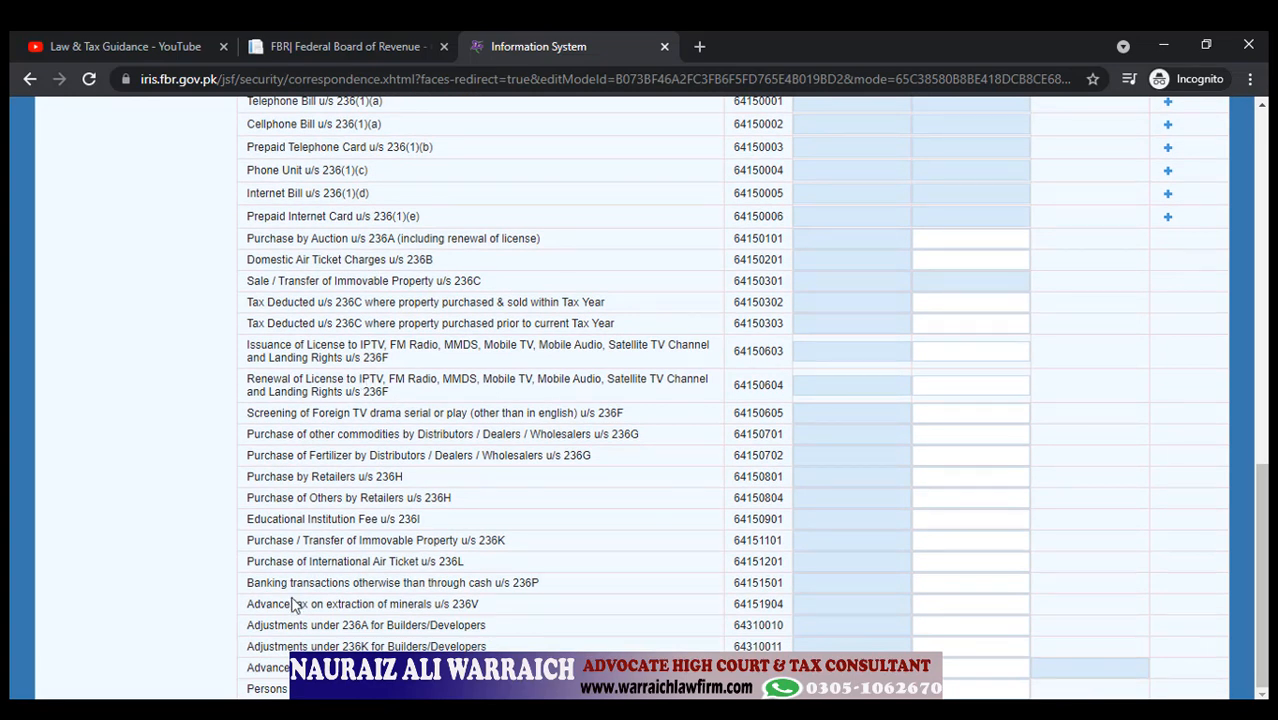
scroll(276, 503, up, 2)
scroll(276, 503, up, 4)
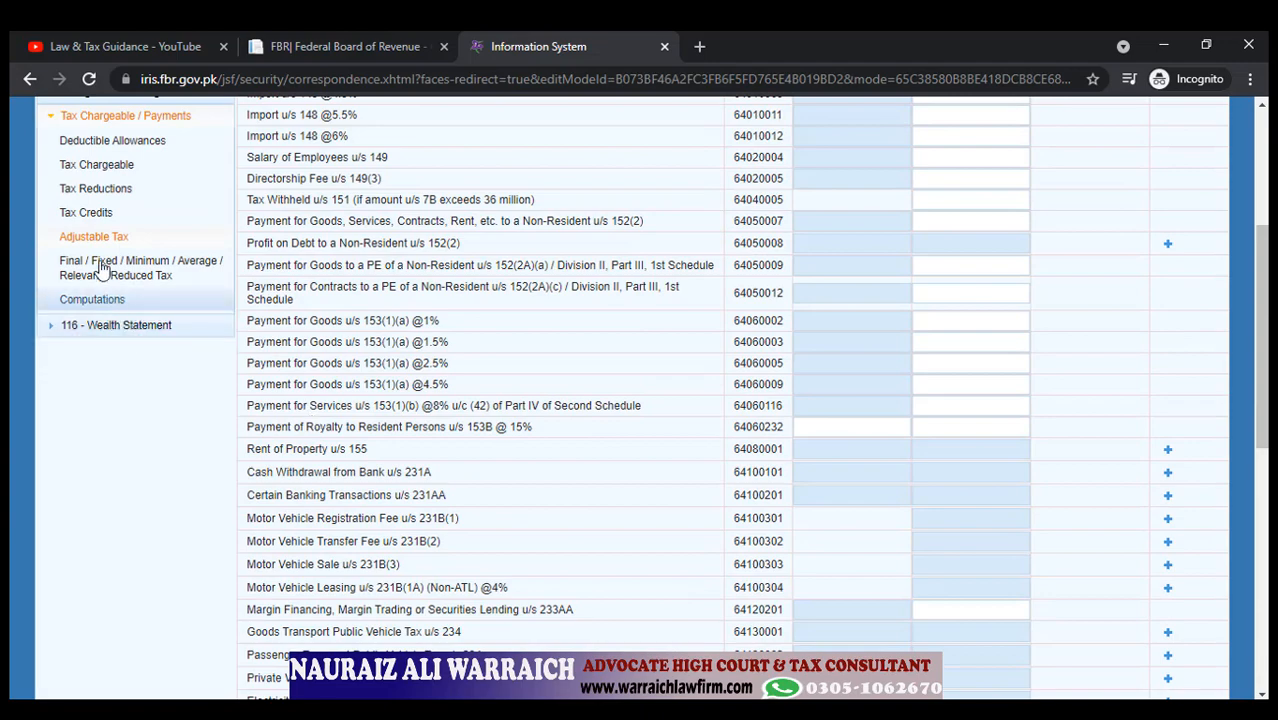
scroll(103, 300, up, 3)
click(110, 577)
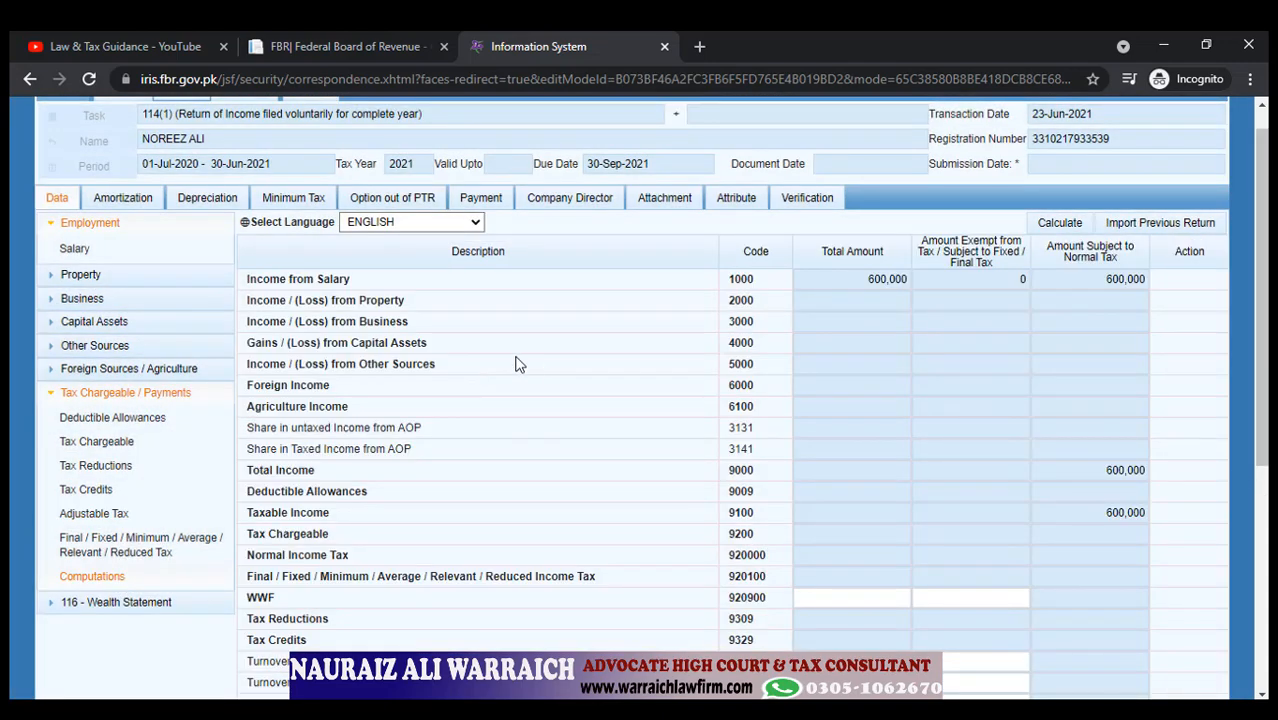
Confirm no tax chargeable on 600,000 taxable income, then expand 116 - Wealth Statement.
scroll(516, 362, up, 1)
scroll(516, 363, down, 2)
scroll(700, 368, up, 2)
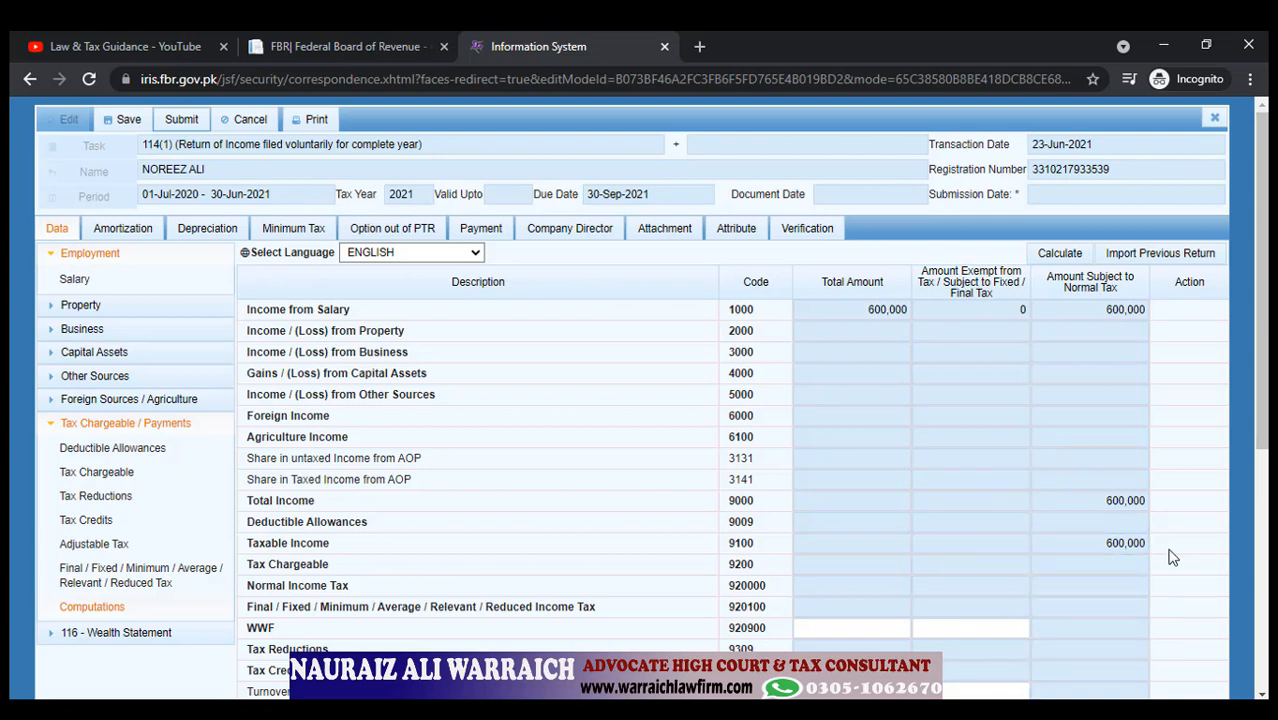
scroll(1172, 558, down, 3)
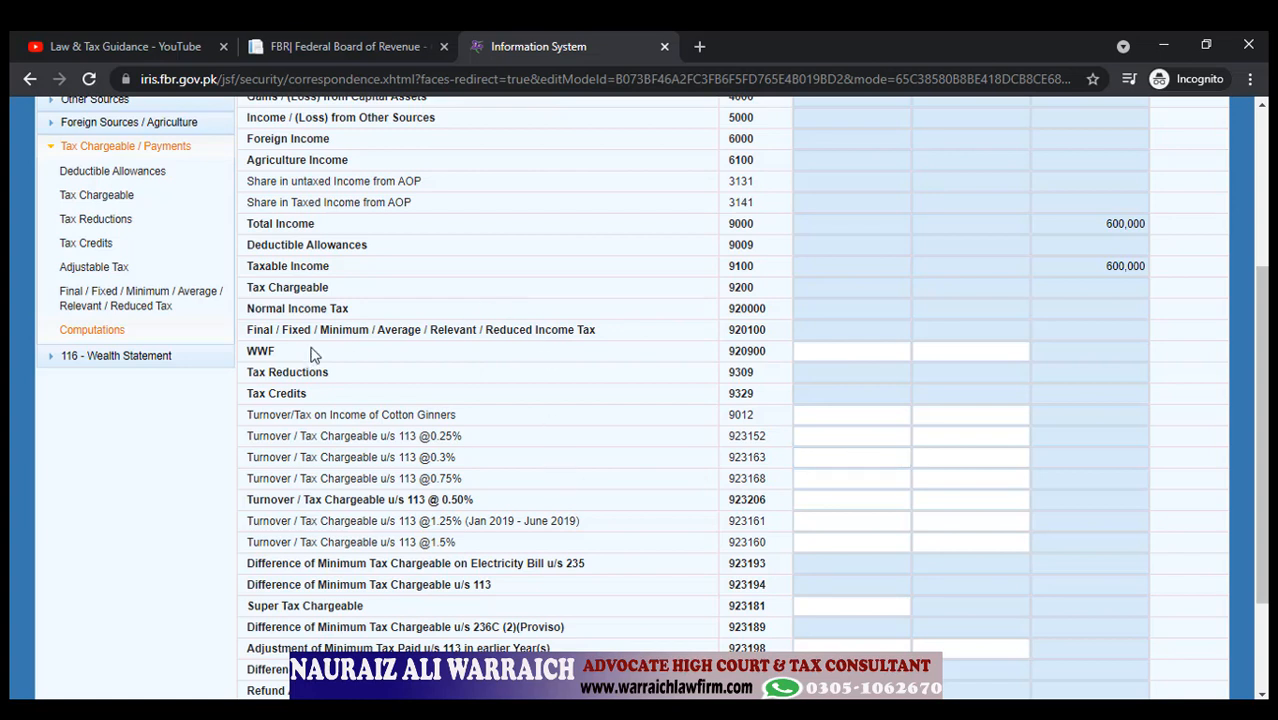
click(82, 366)
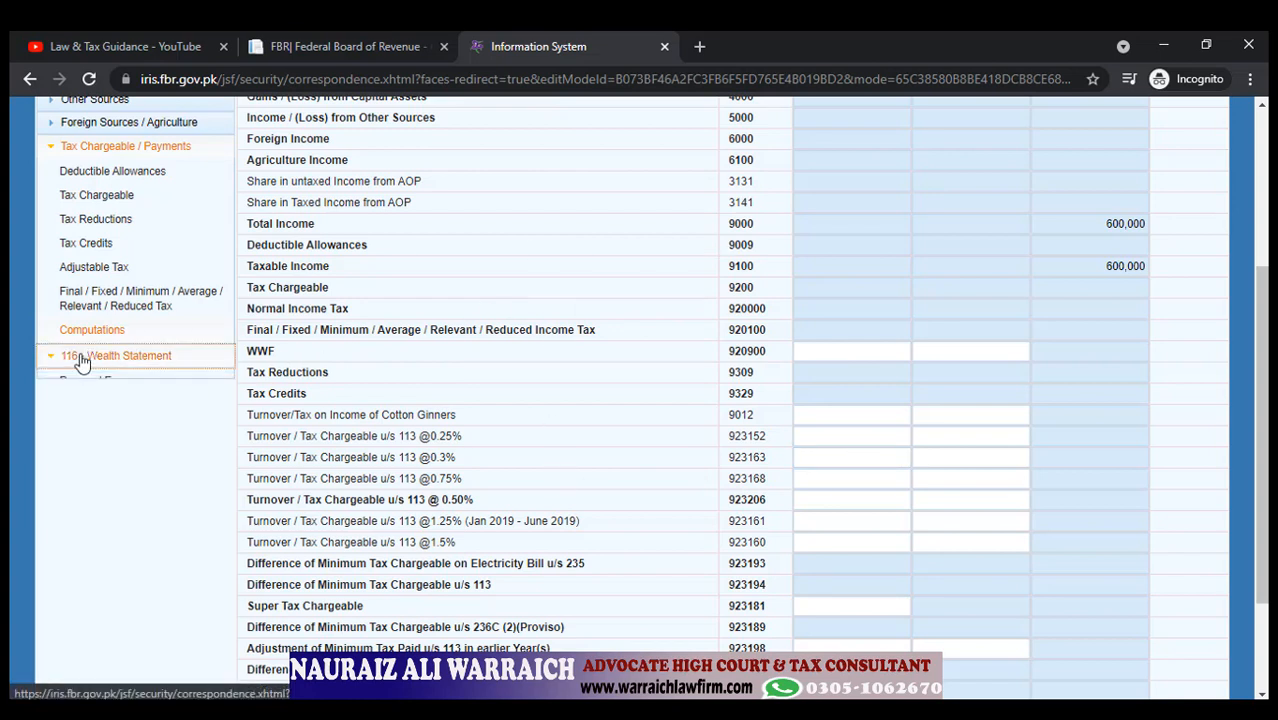
In the personal expenses schedule, enter rent of 240,000 and travelling of 60,000, then recalculate.
click(165, 386)
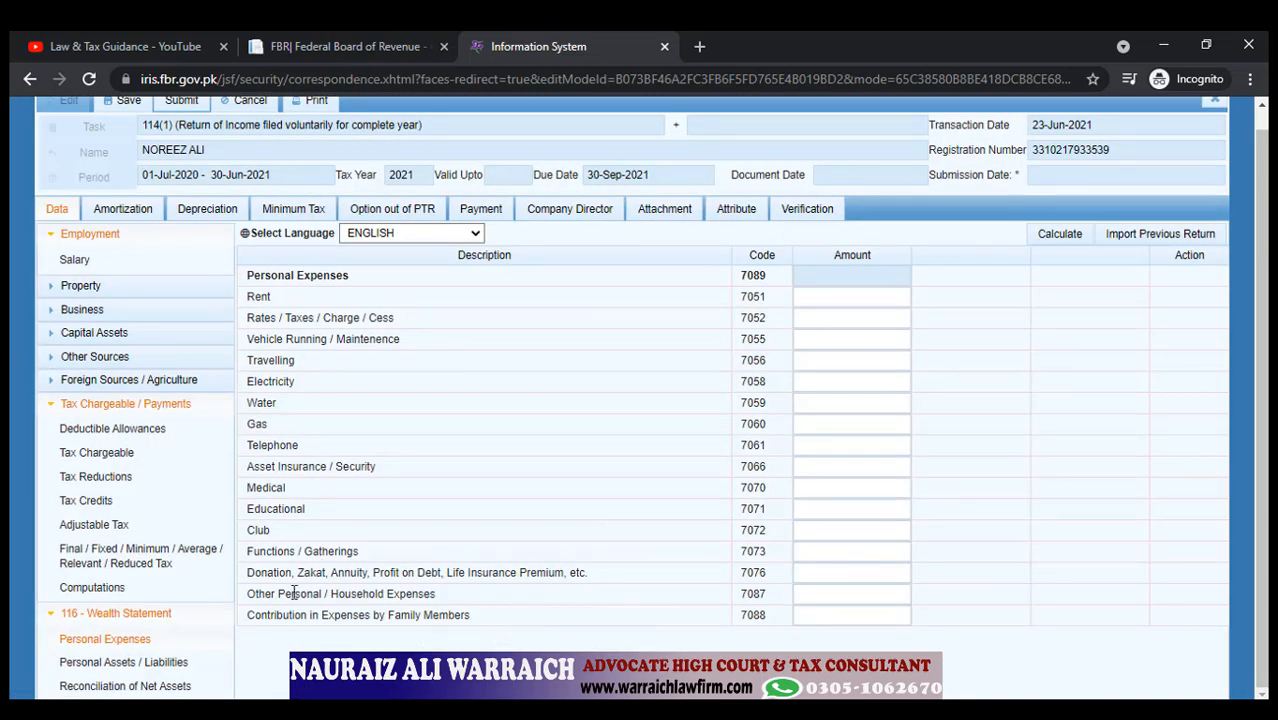
click(831, 597)
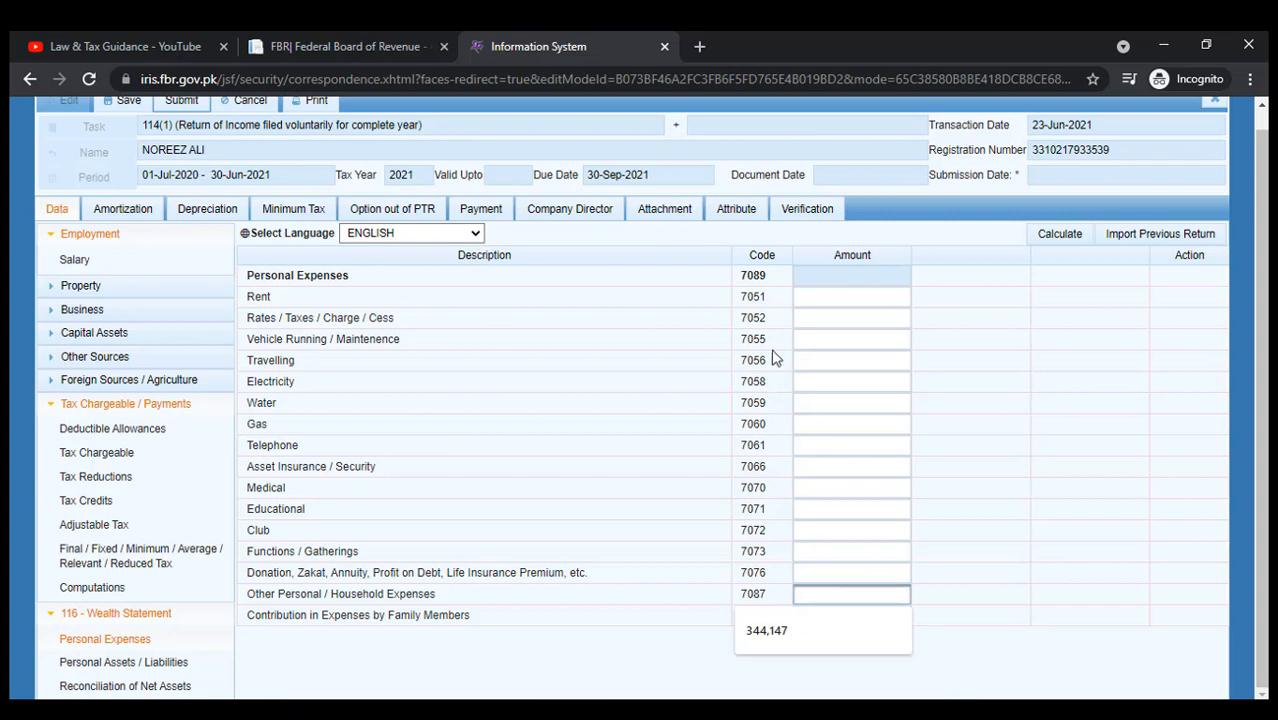
click(827, 300)
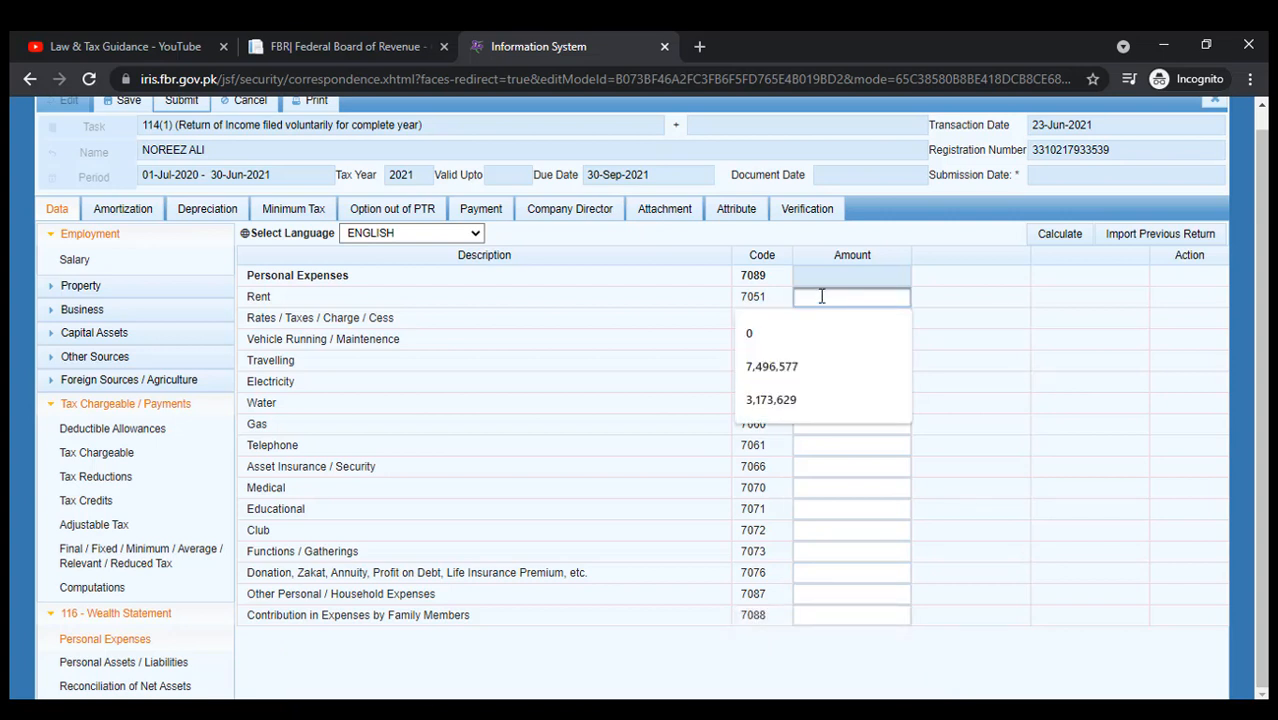
text(24)
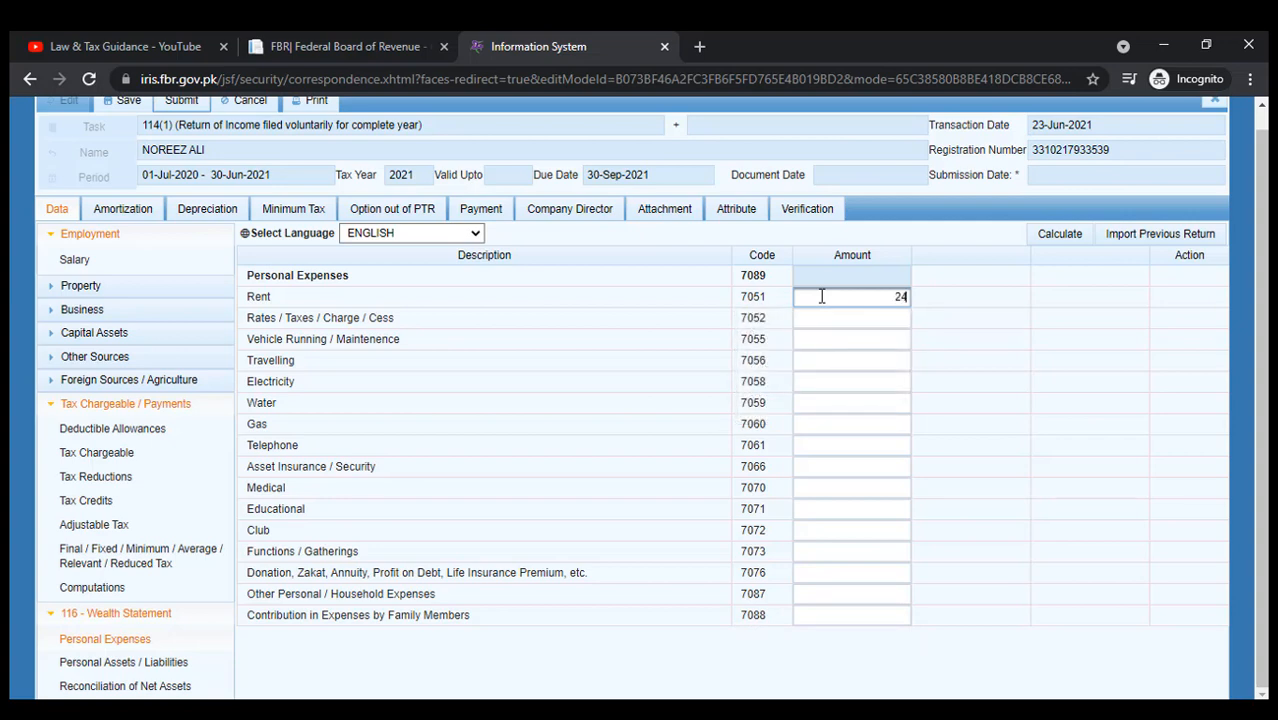
text(0000)
click(809, 377)
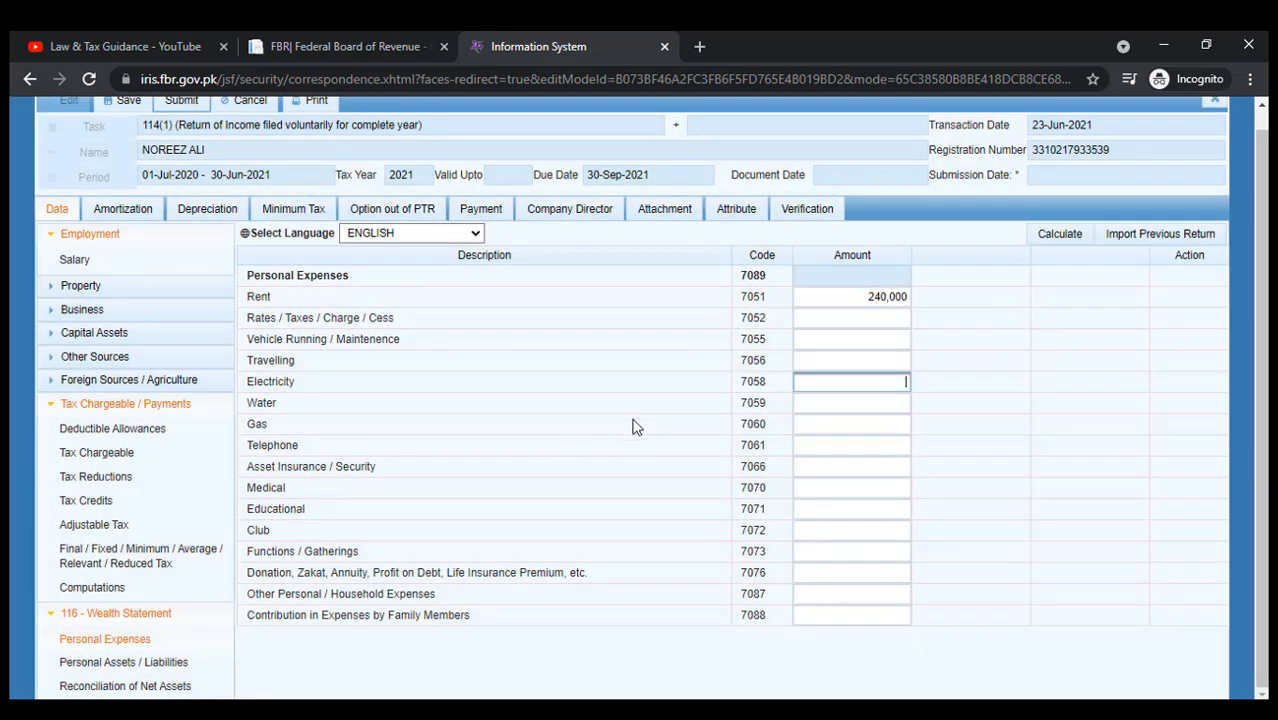
click(840, 360)
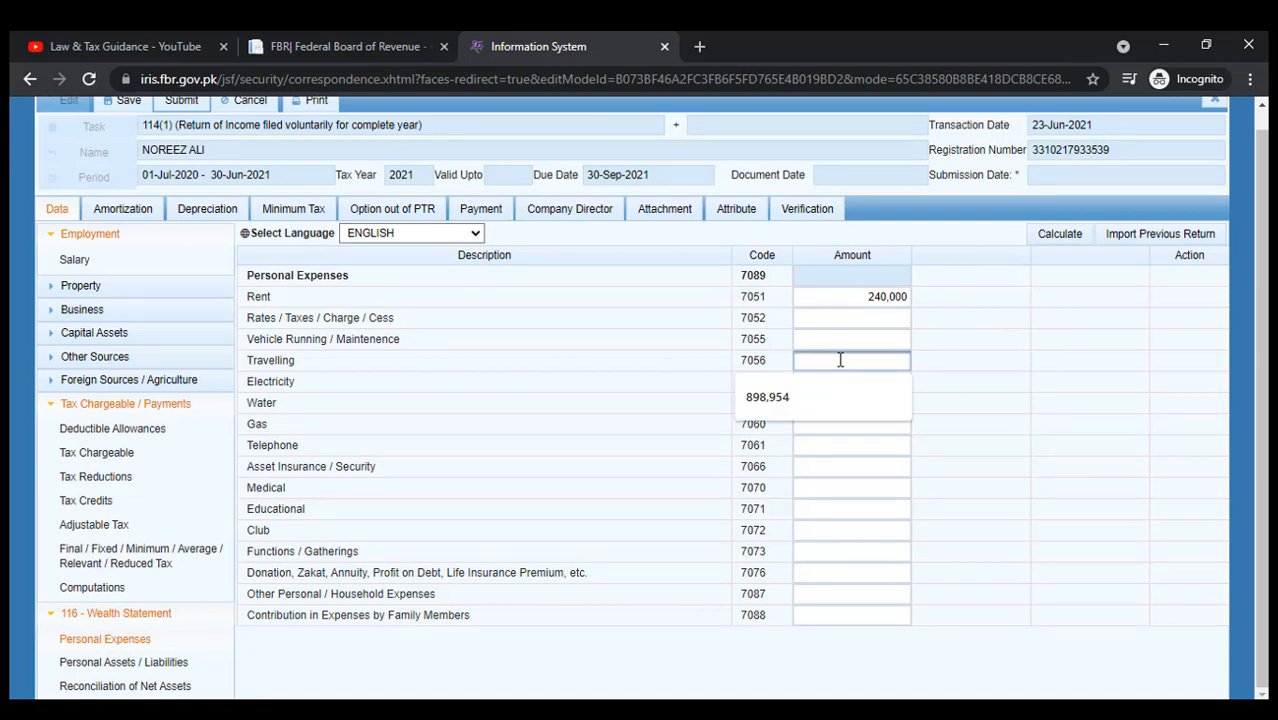
text(60000)
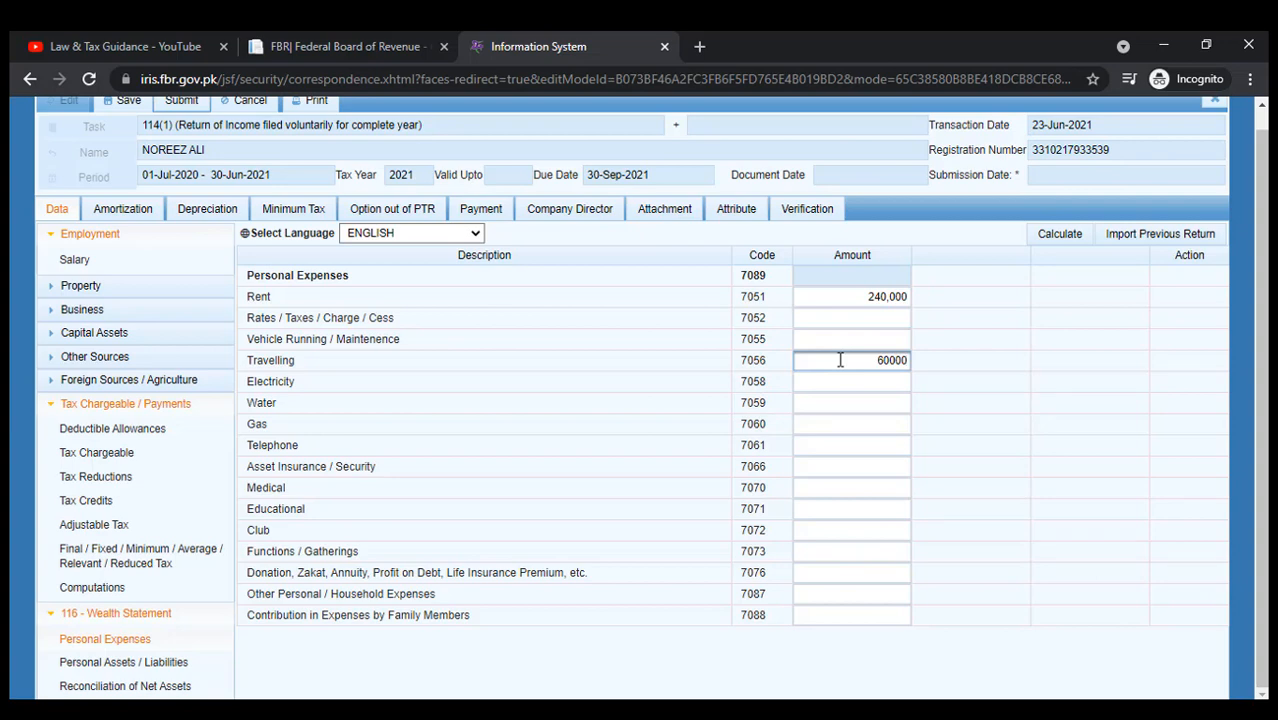
click(1050, 362)
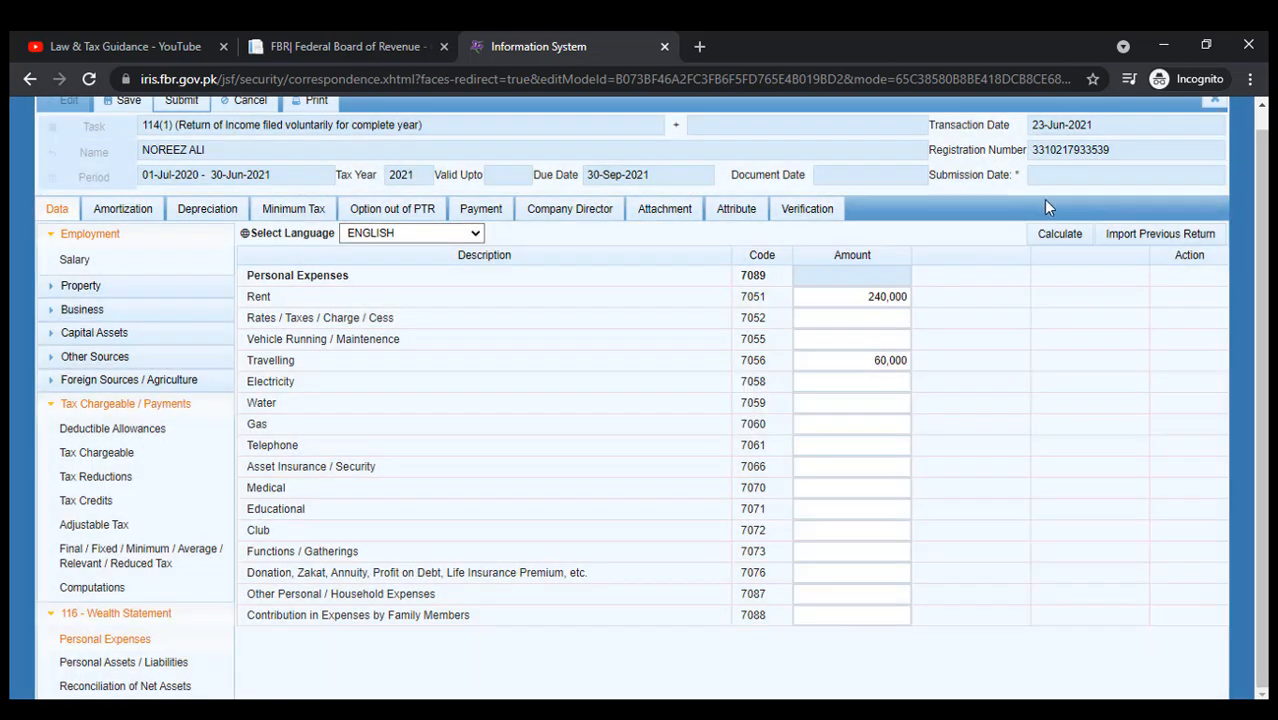
click(1057, 238)
Add 100,000 educational and 200,000 household expenses, recalculate to 600,000, then go to Personal Assets/Liabilities.
click(818, 490)
click(822, 511)
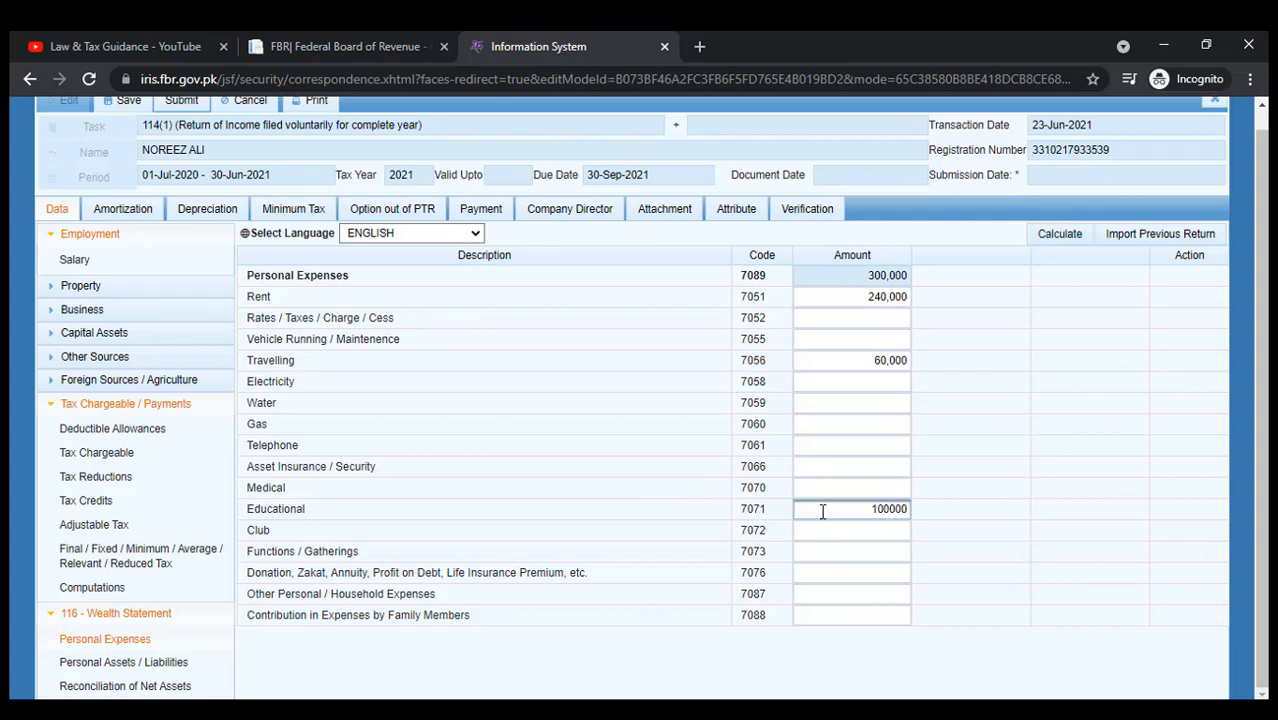
click(1061, 508)
click(855, 598)
click(860, 594)
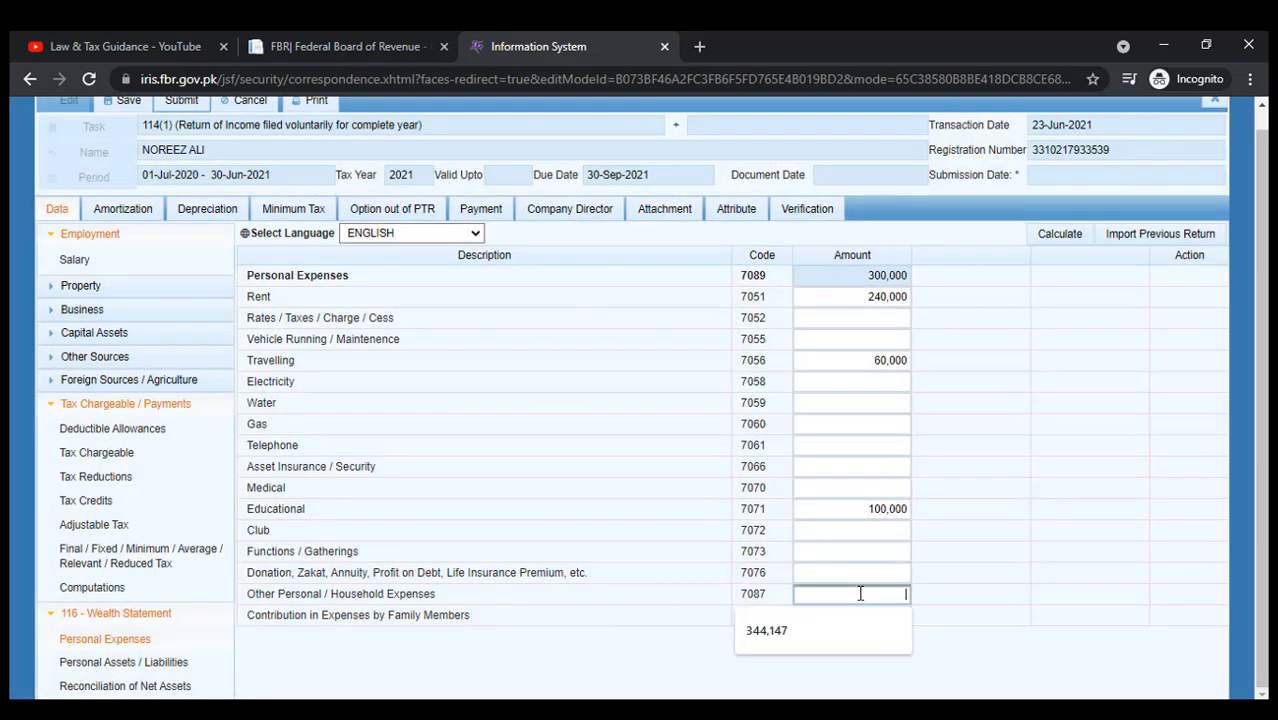
text(200000)
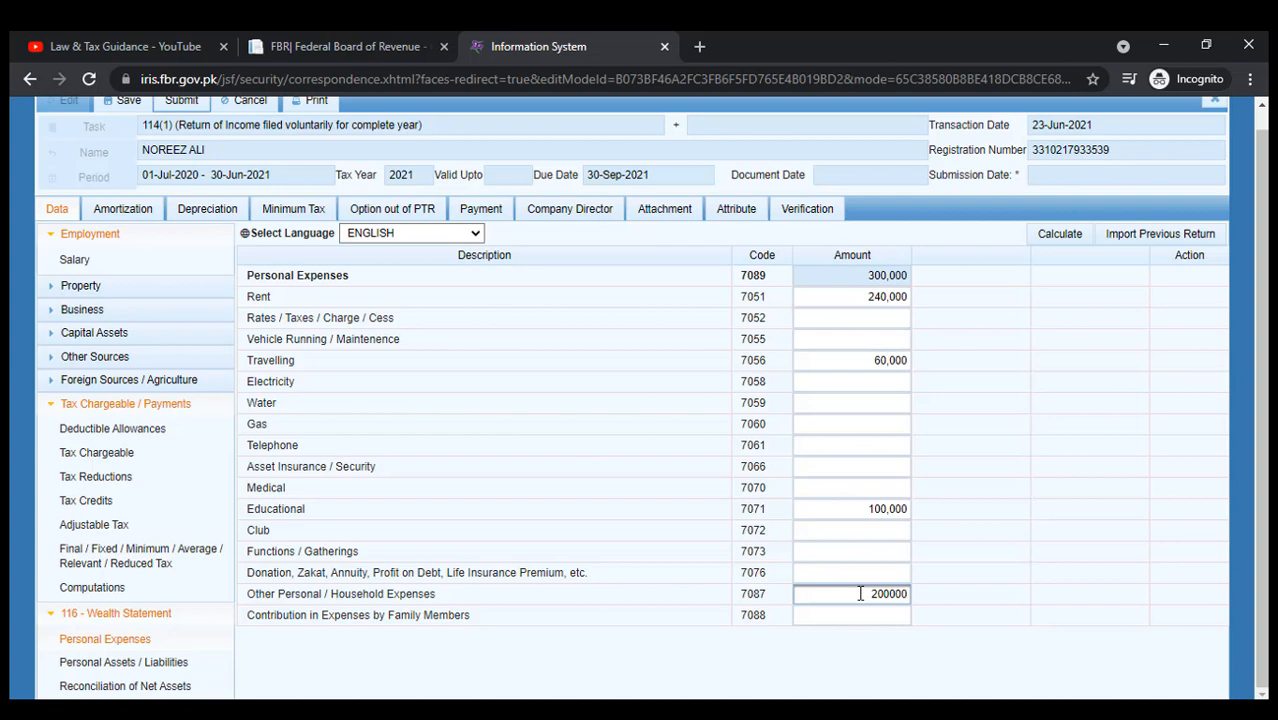
click(951, 535)
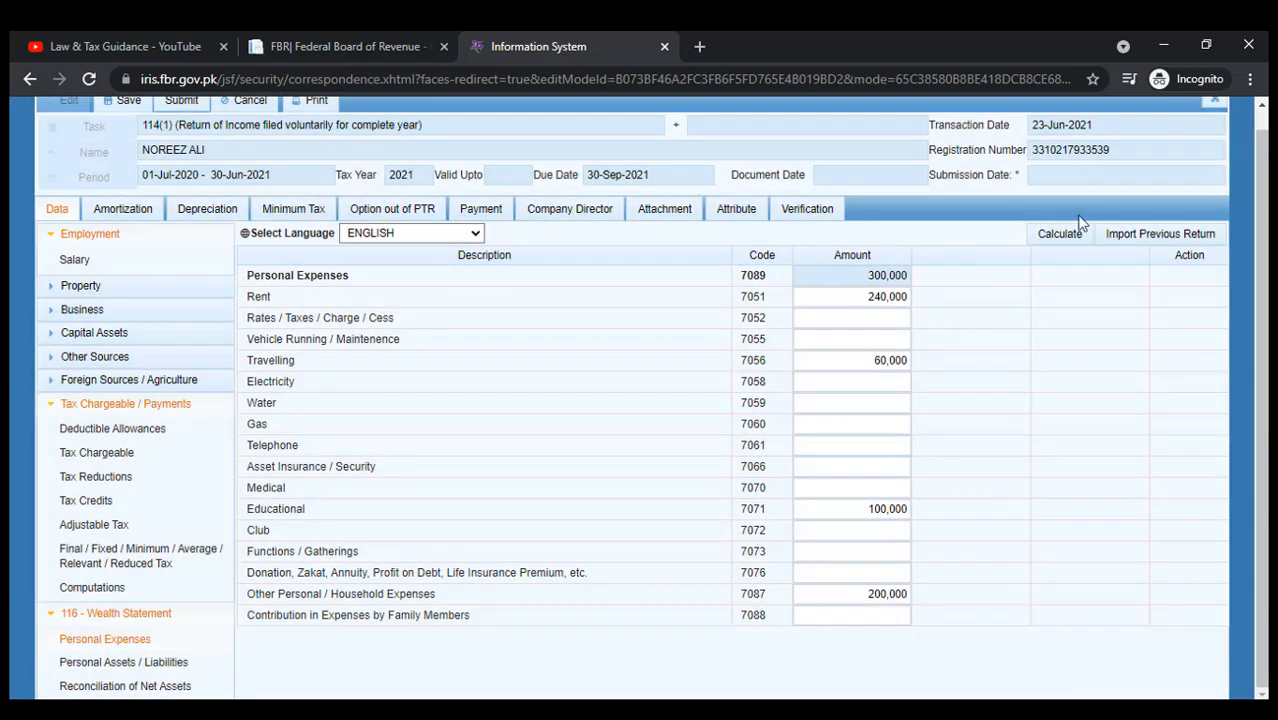
click(1050, 224)
click(1055, 238)
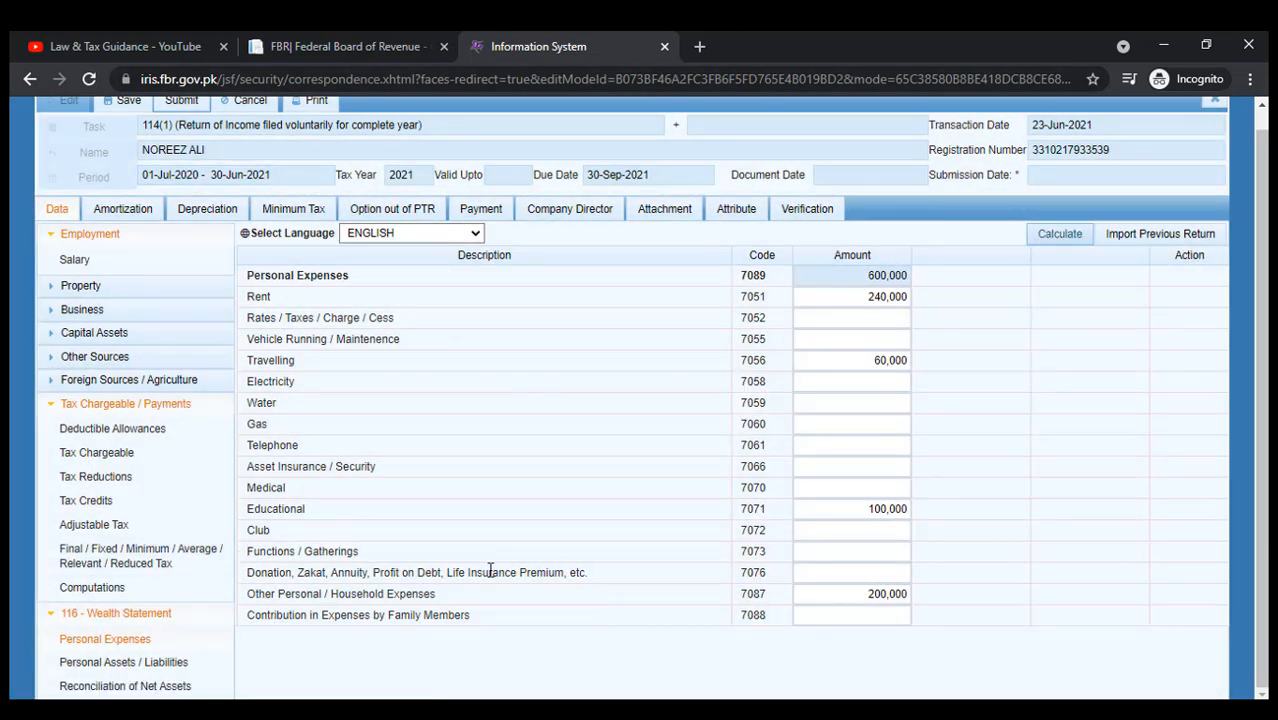
click(806, 466)
click(86, 664)
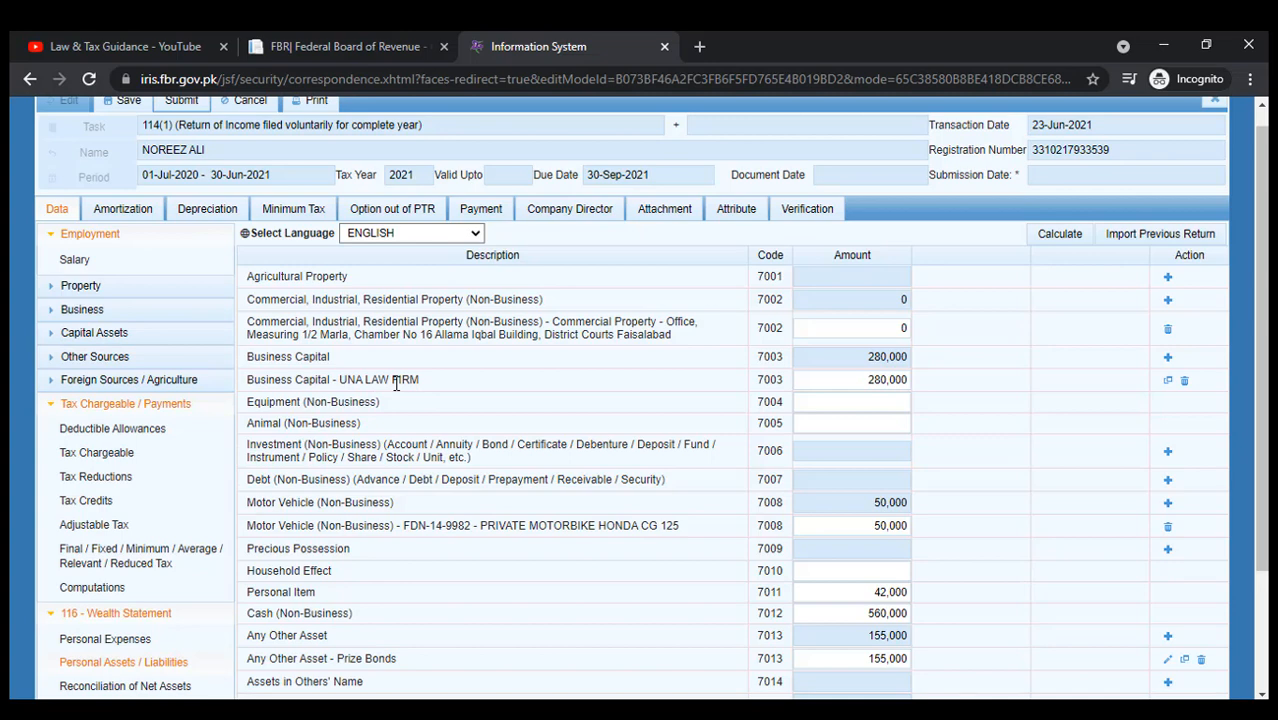
scroll(282, 347, down, 1)
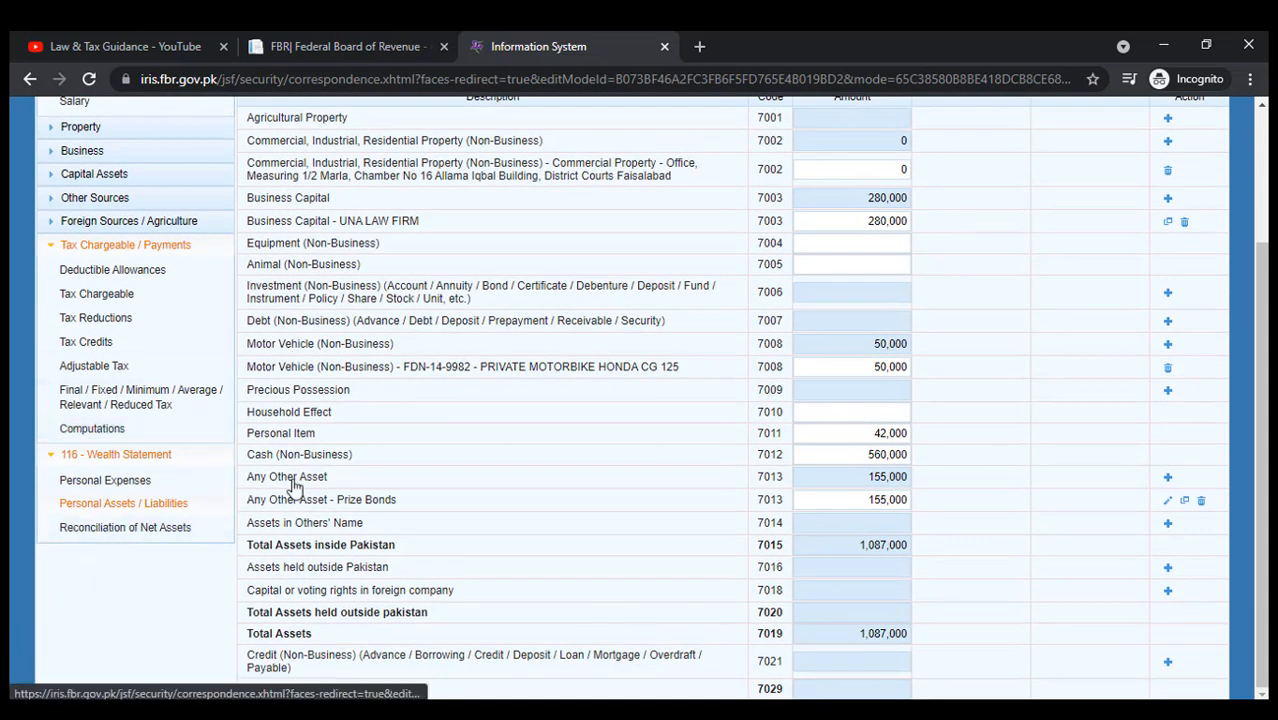
scroll(430, 418, up, 4)
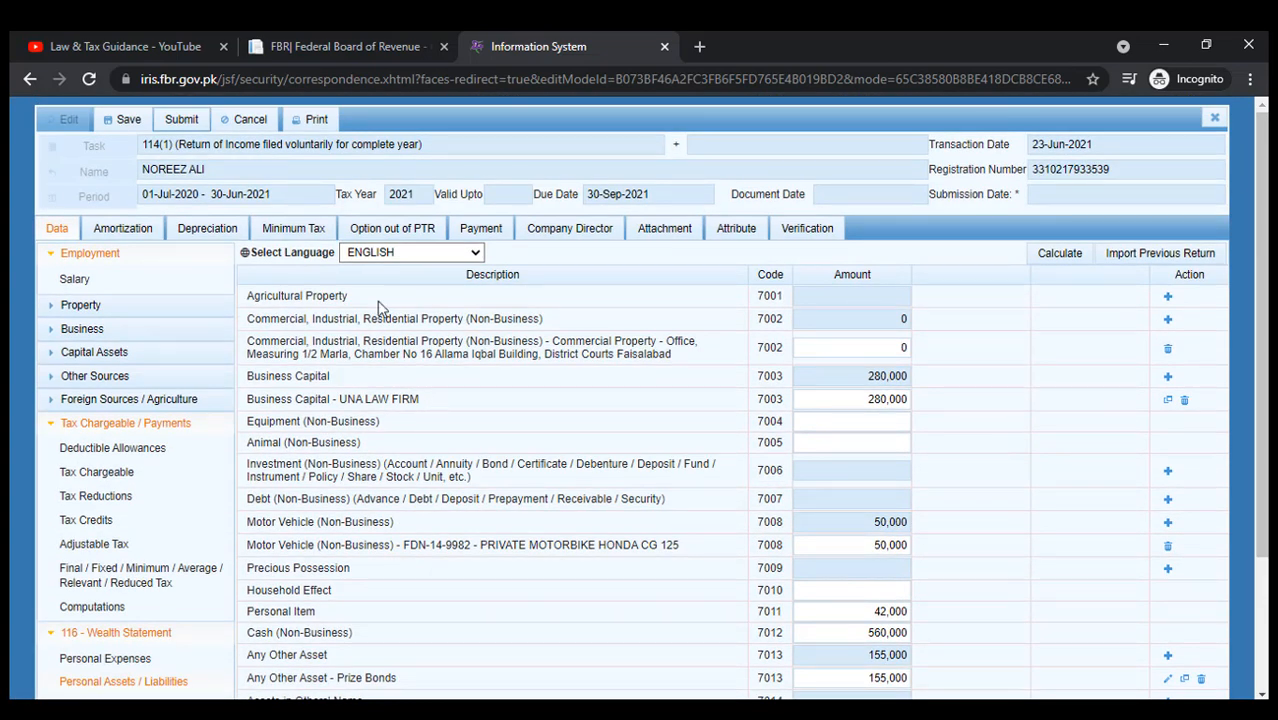
scroll(361, 406, down, 4)
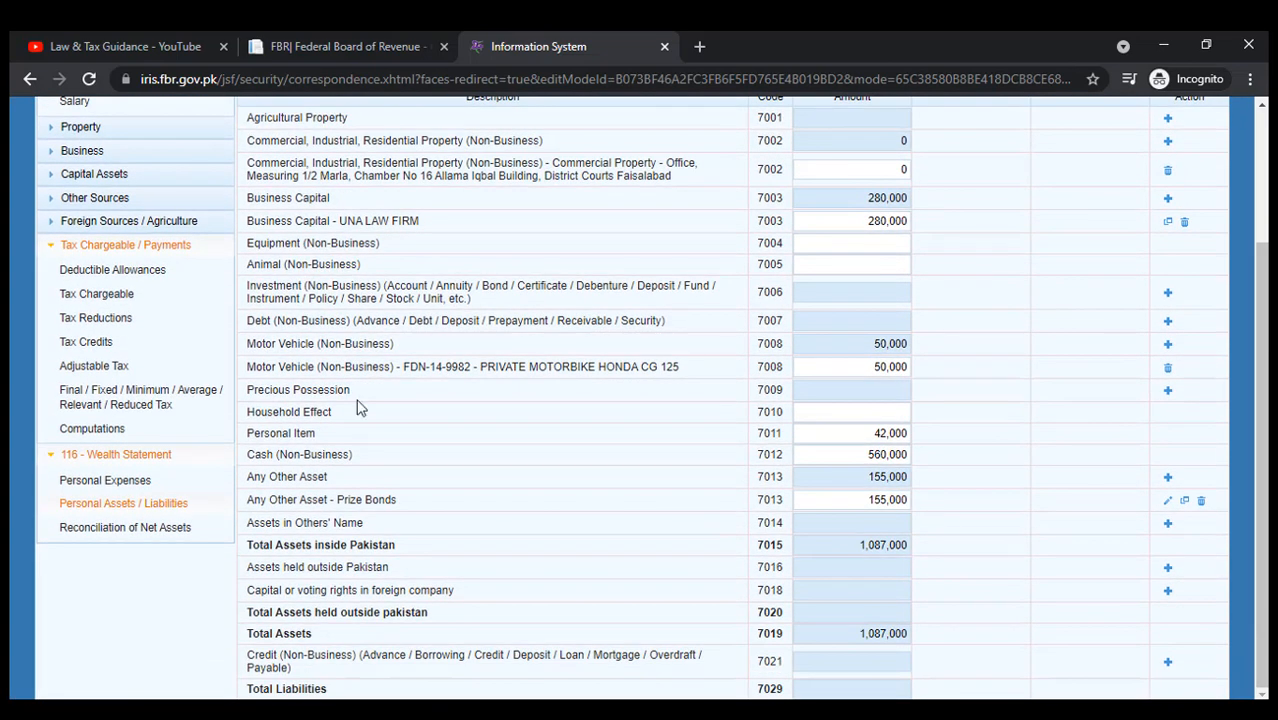
scroll(360, 407, up, 4)
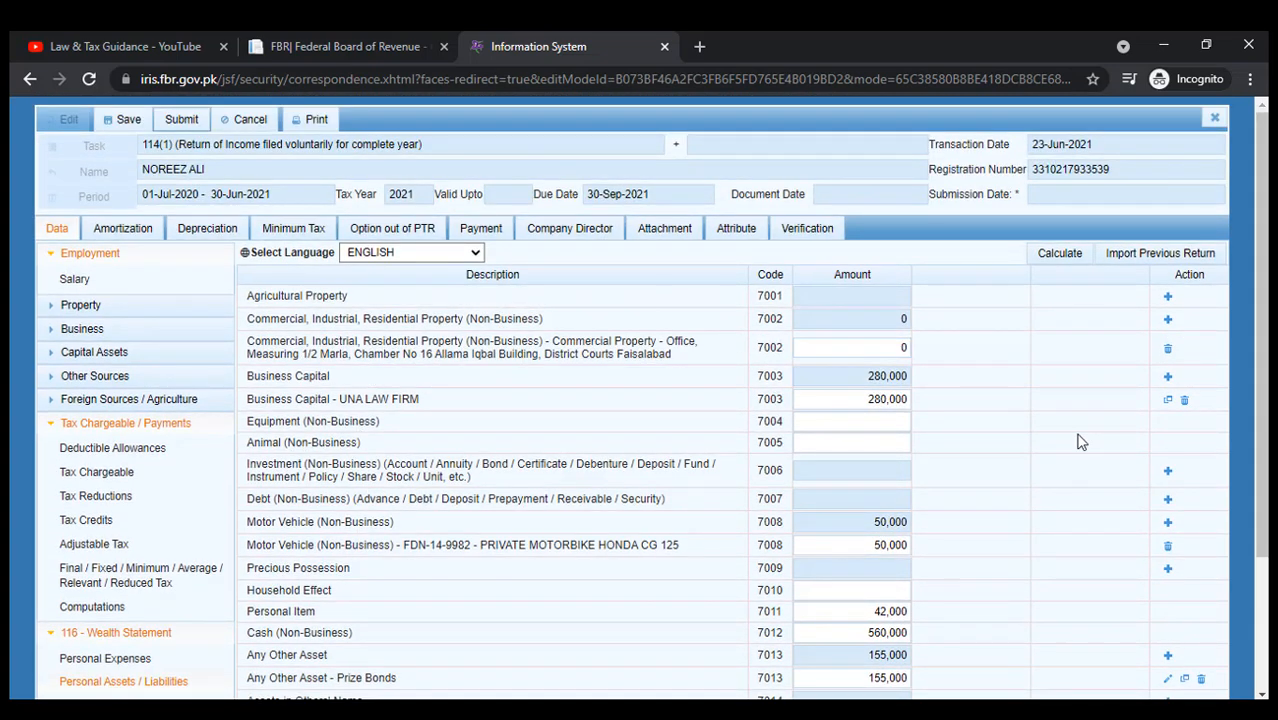
scroll(1010, 420, down, 4)
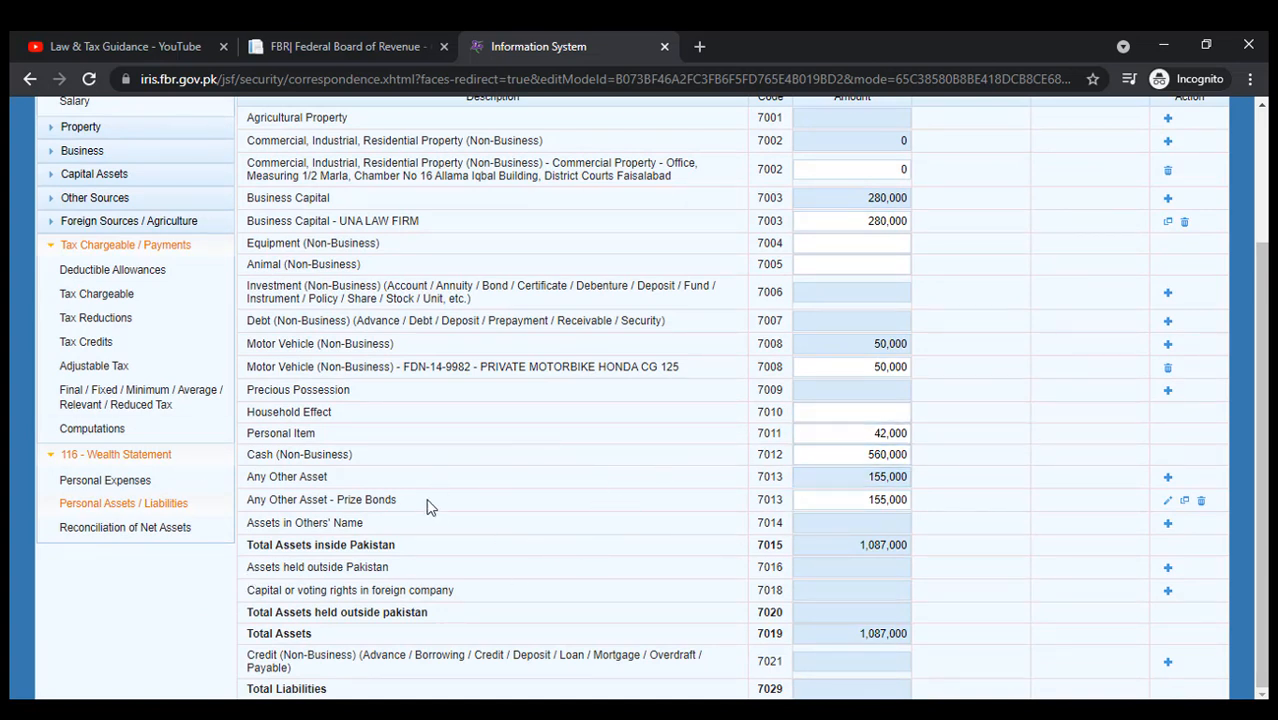
scroll(640, 420, up, 3)
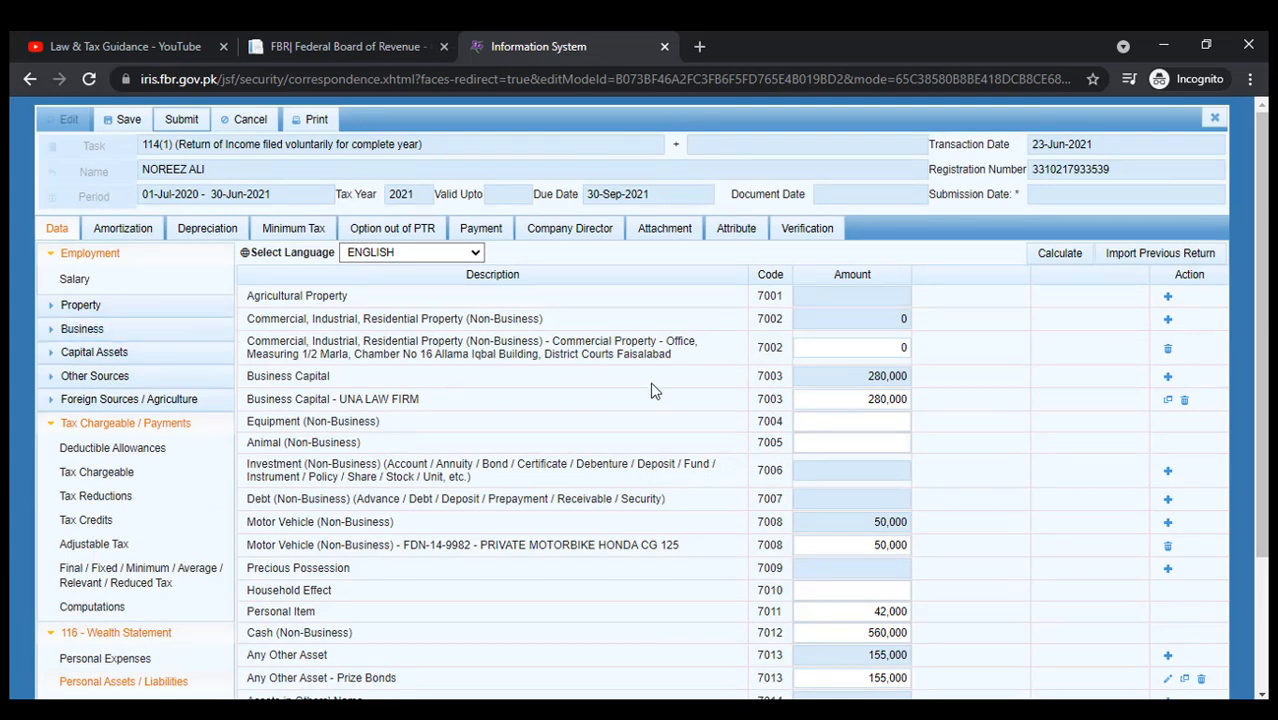
scroll(154, 462, down, 2)
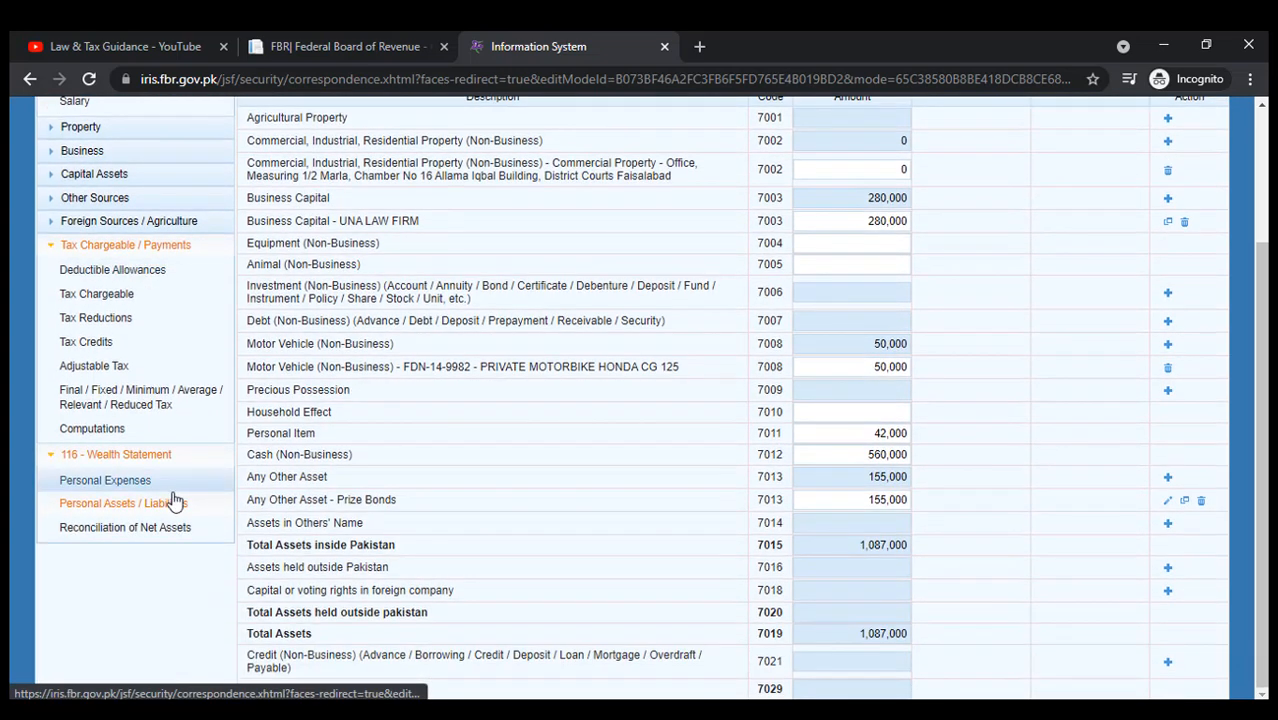
In Reconciliation of Net Assets, fill previous-year net assets with the unreconciled amount (1,687,000) and recalculate.
click(154, 528)
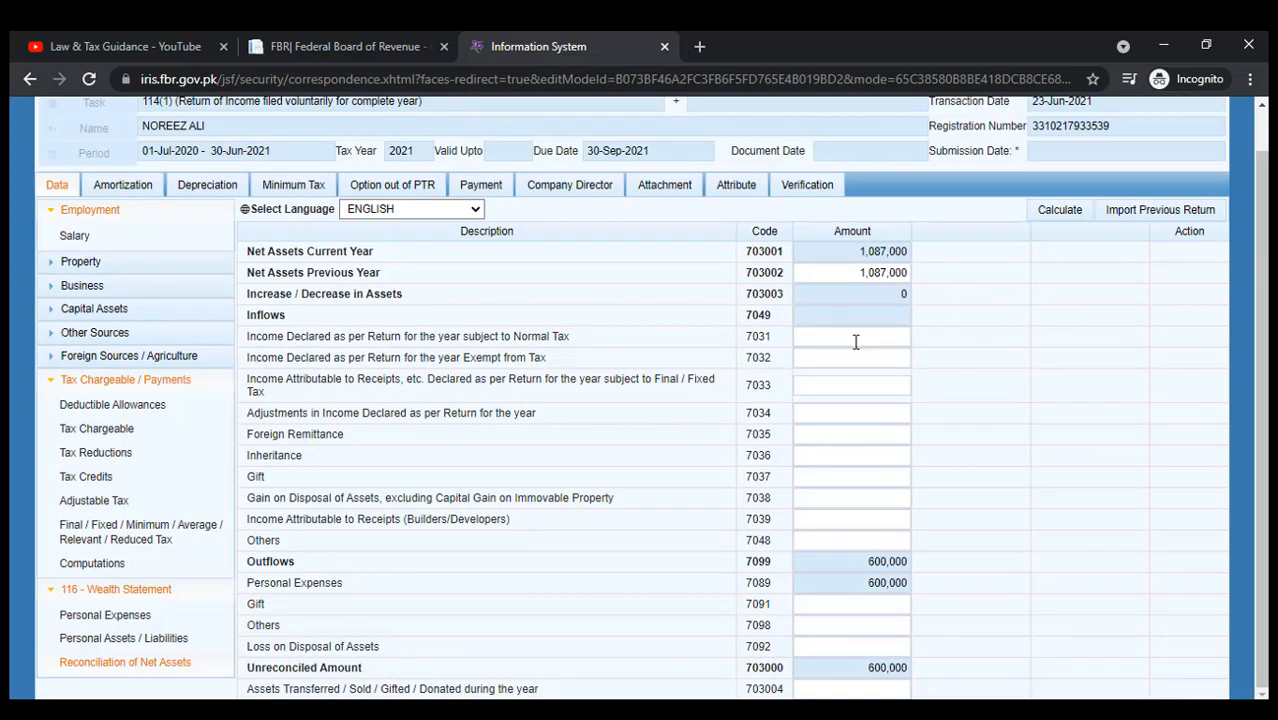
click(855, 337)
click(1062, 210)
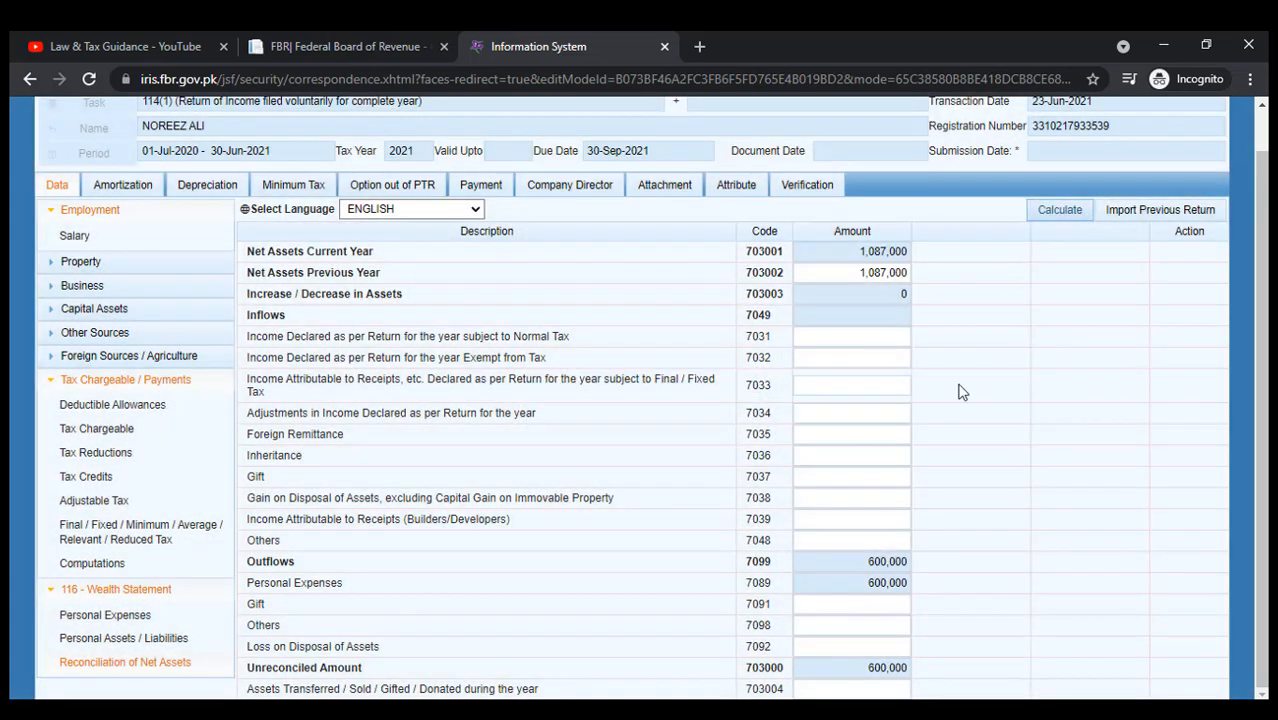
drag(810, 273, 1006, 281)
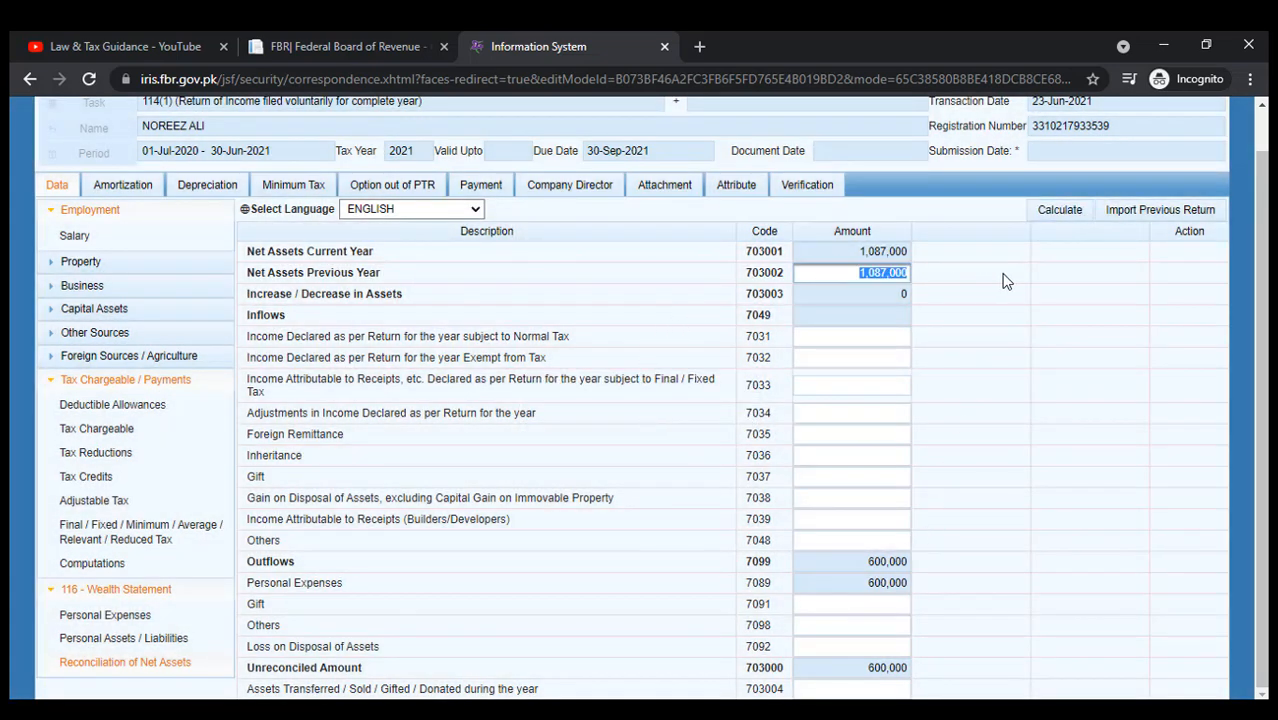
key(BackSpace)
click(1035, 210)
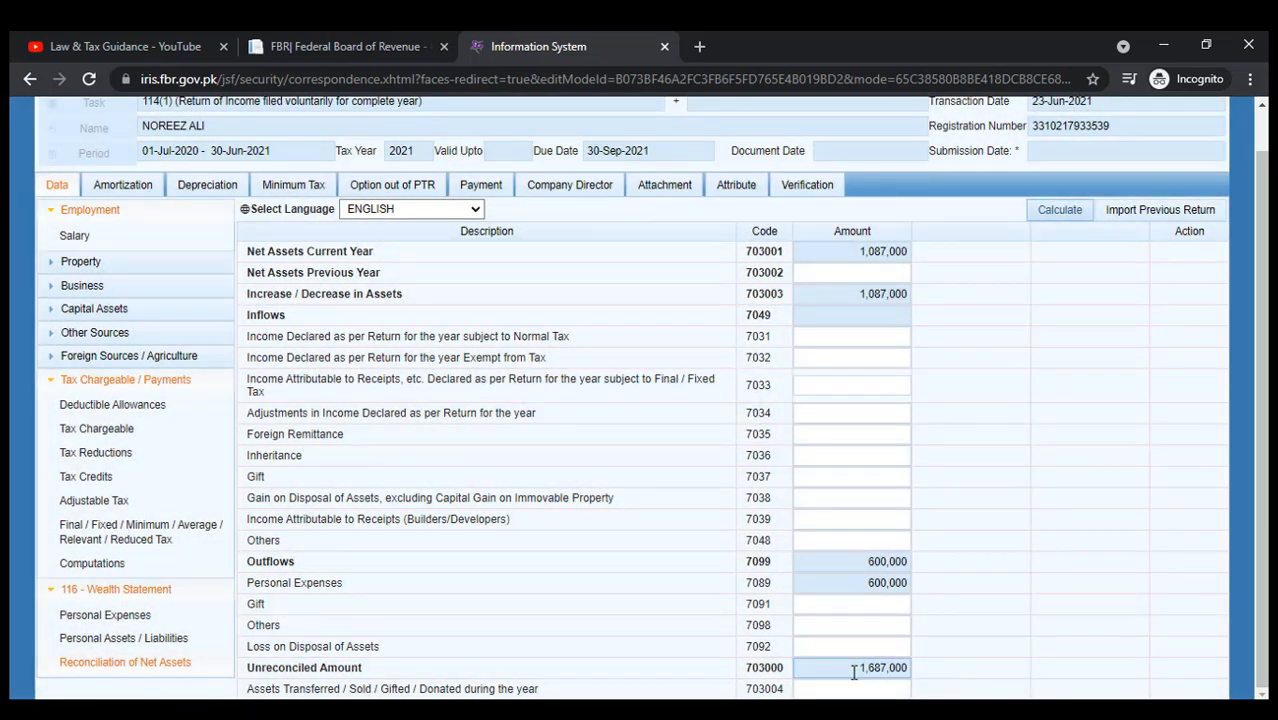
drag(860, 668, 916, 676)
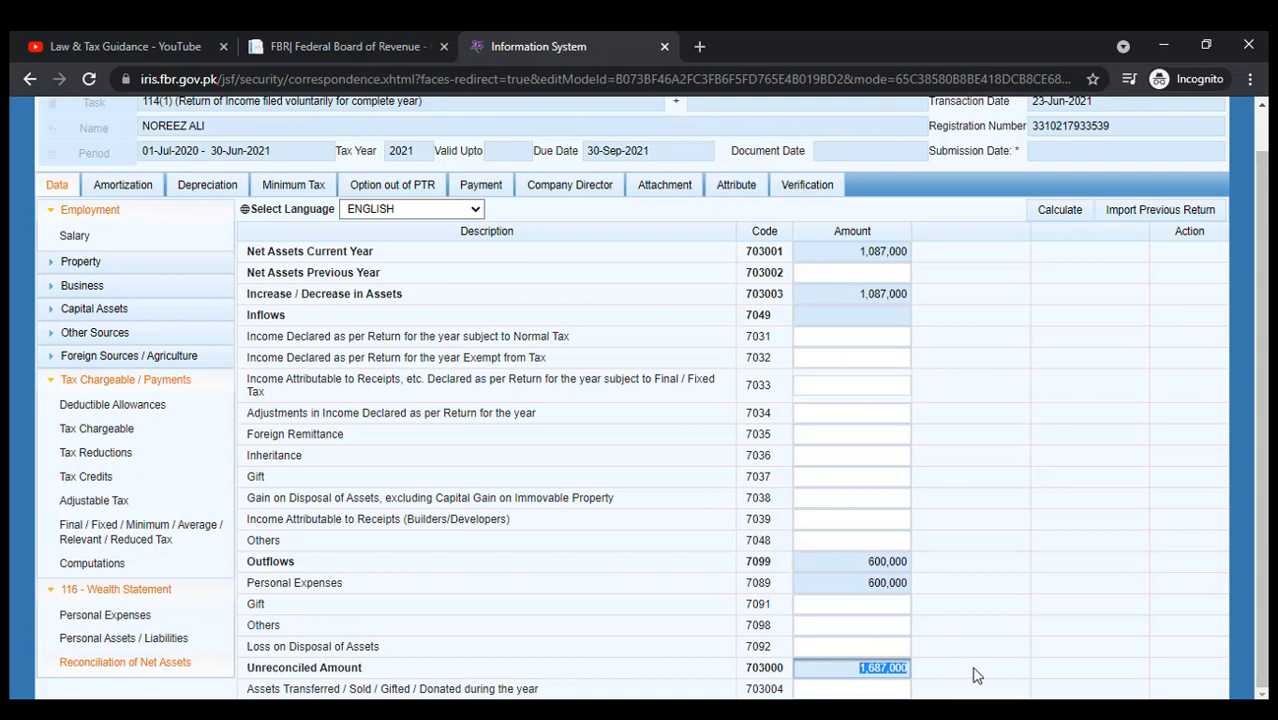
key(ctrl+c)
click(836, 277)
key(ctrl+v)
click(1043, 270)
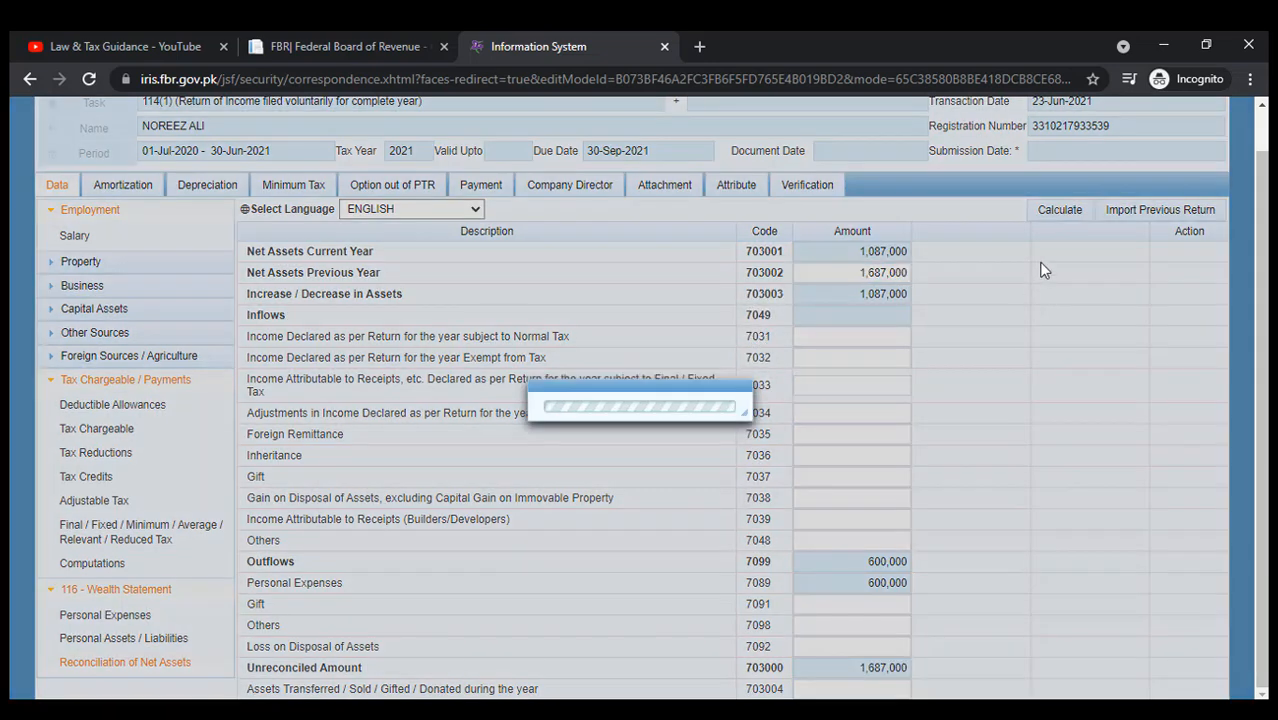
click(1041, 212)
click(1042, 215)
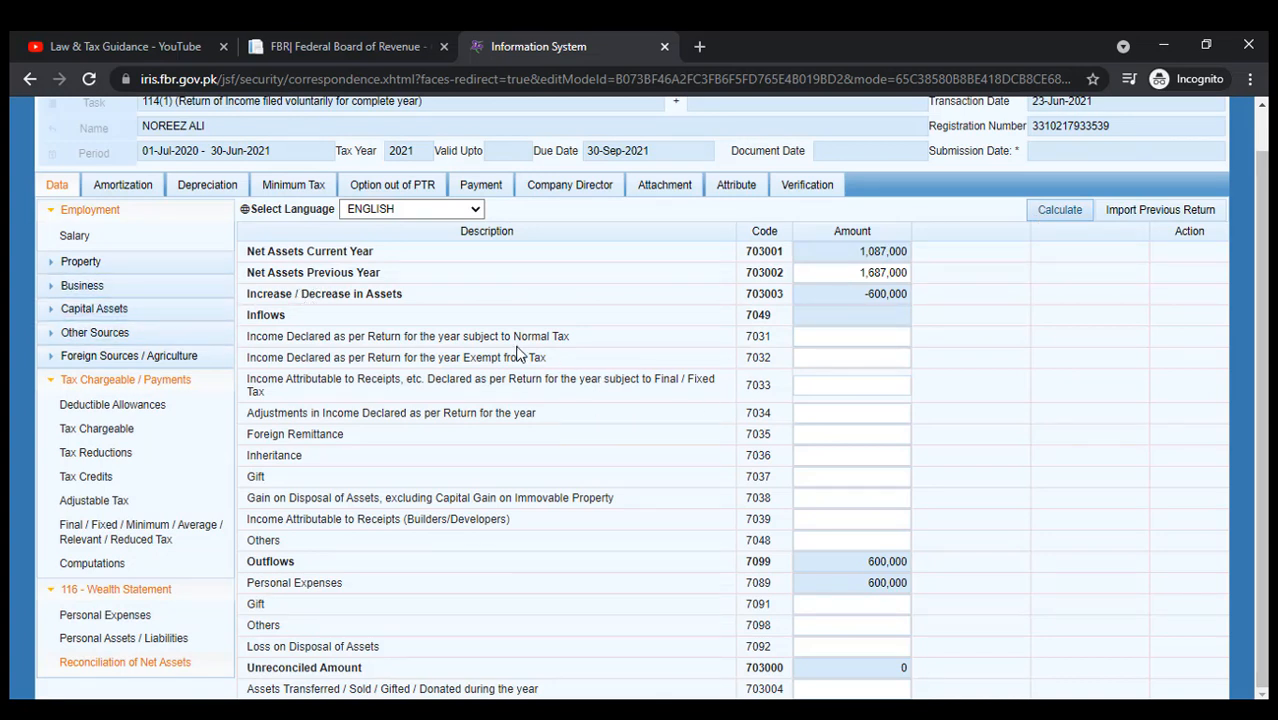
Enter 600,000 income under normal tax and reset previous-year net assets to 1,087,000, leaving zero unreconciled.
click(866, 335)
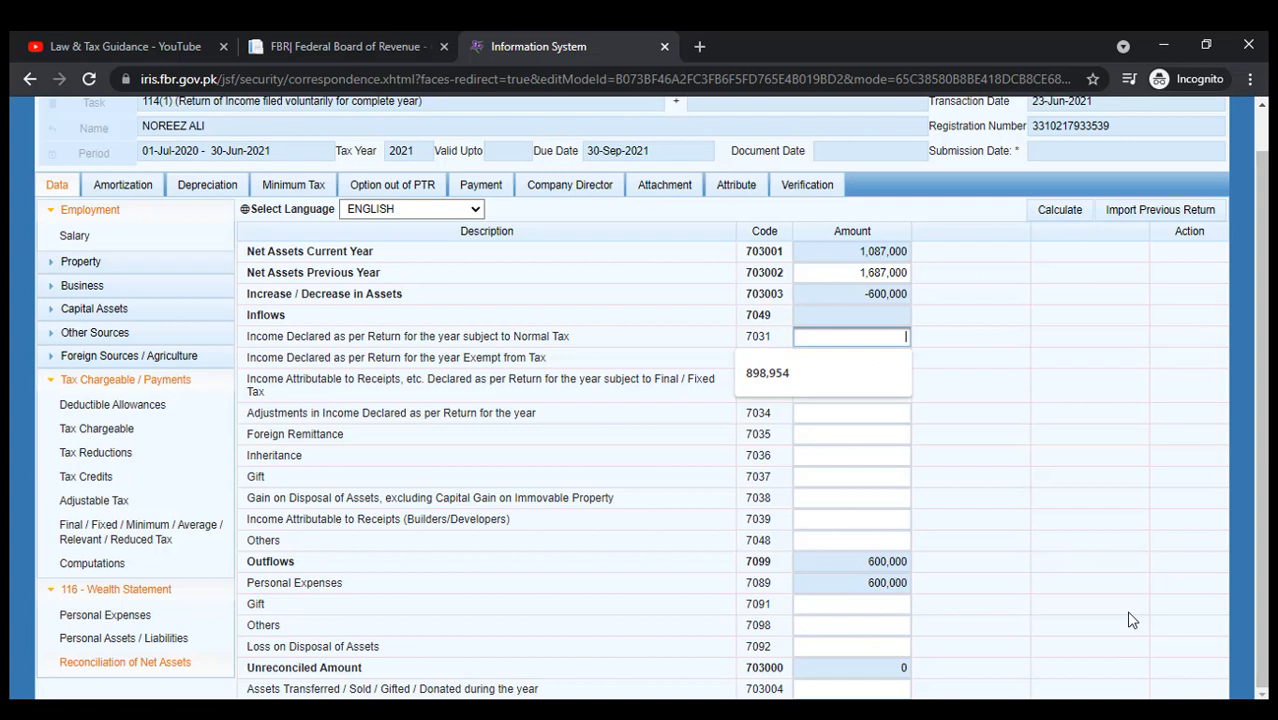
text(600000)
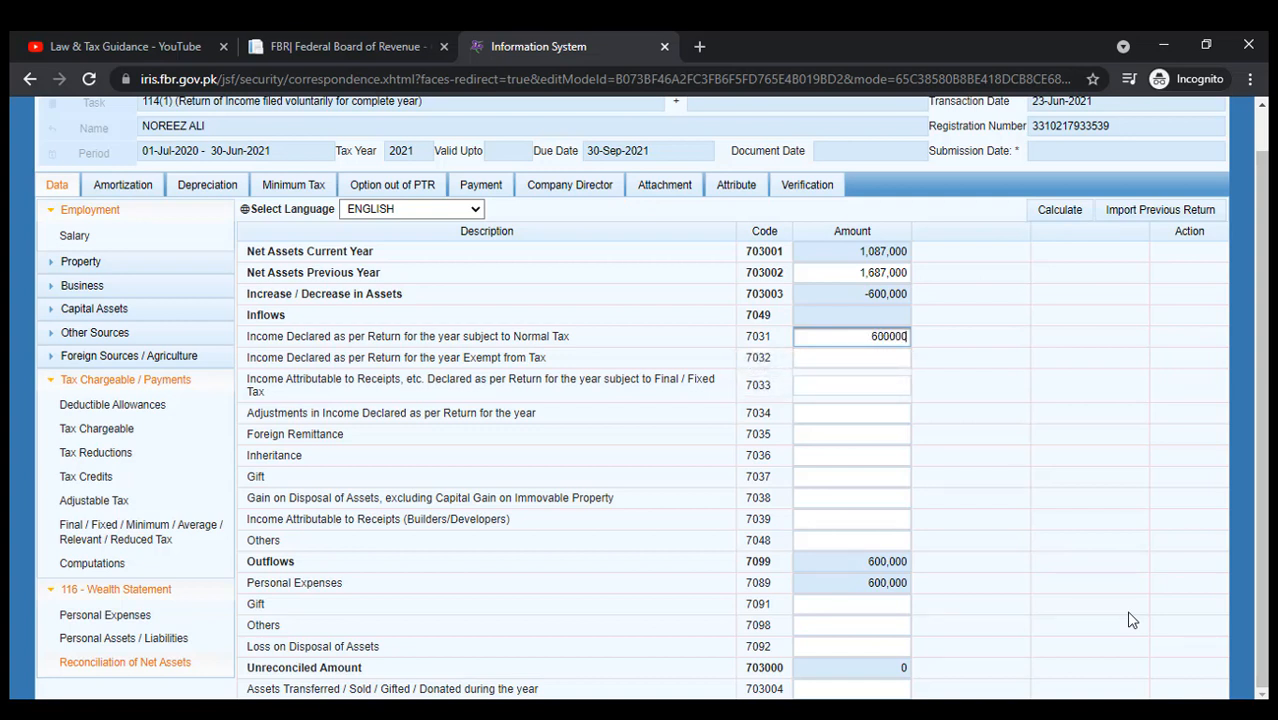
click(1052, 213)
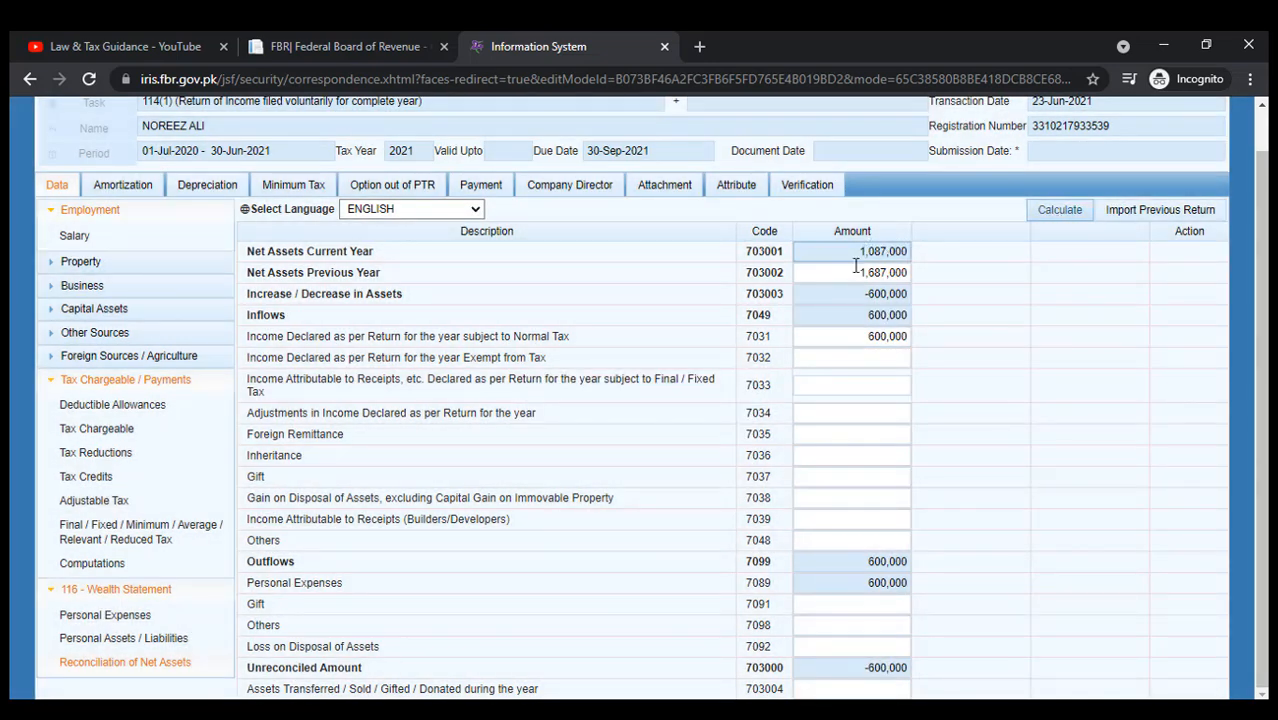
click(855, 265)
key(Delete)
click(1075, 209)
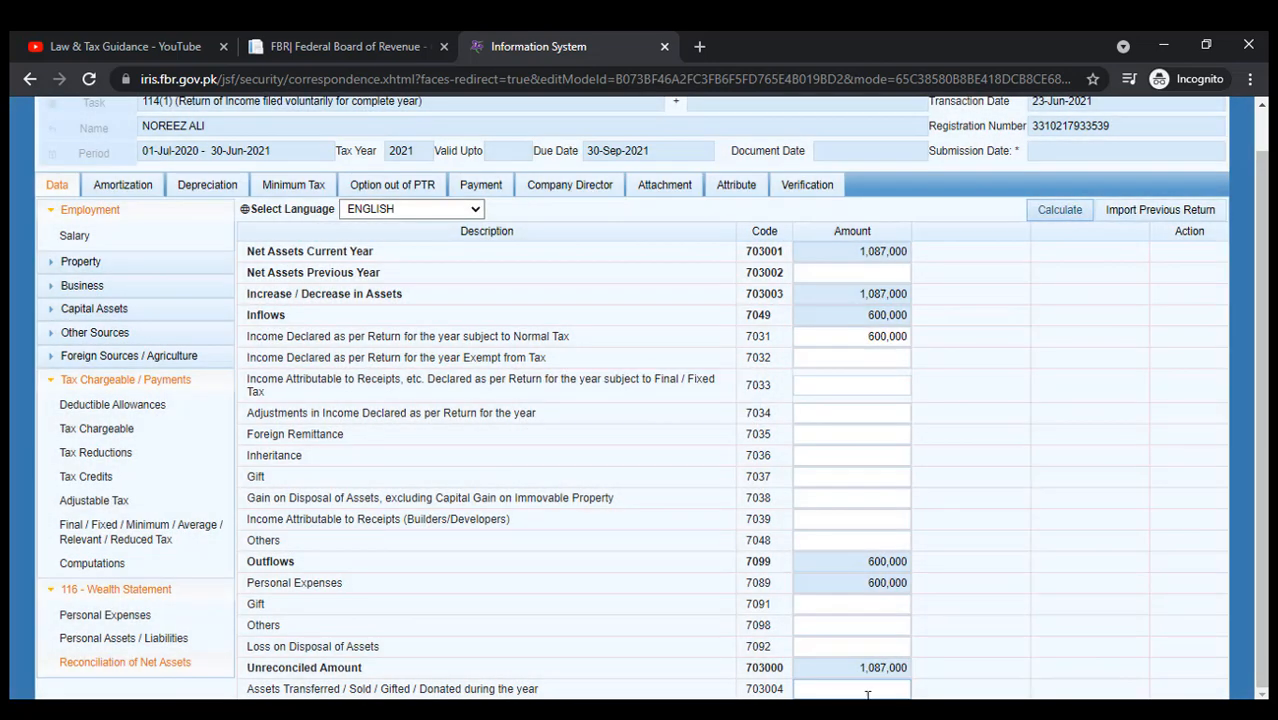
click(870, 668)
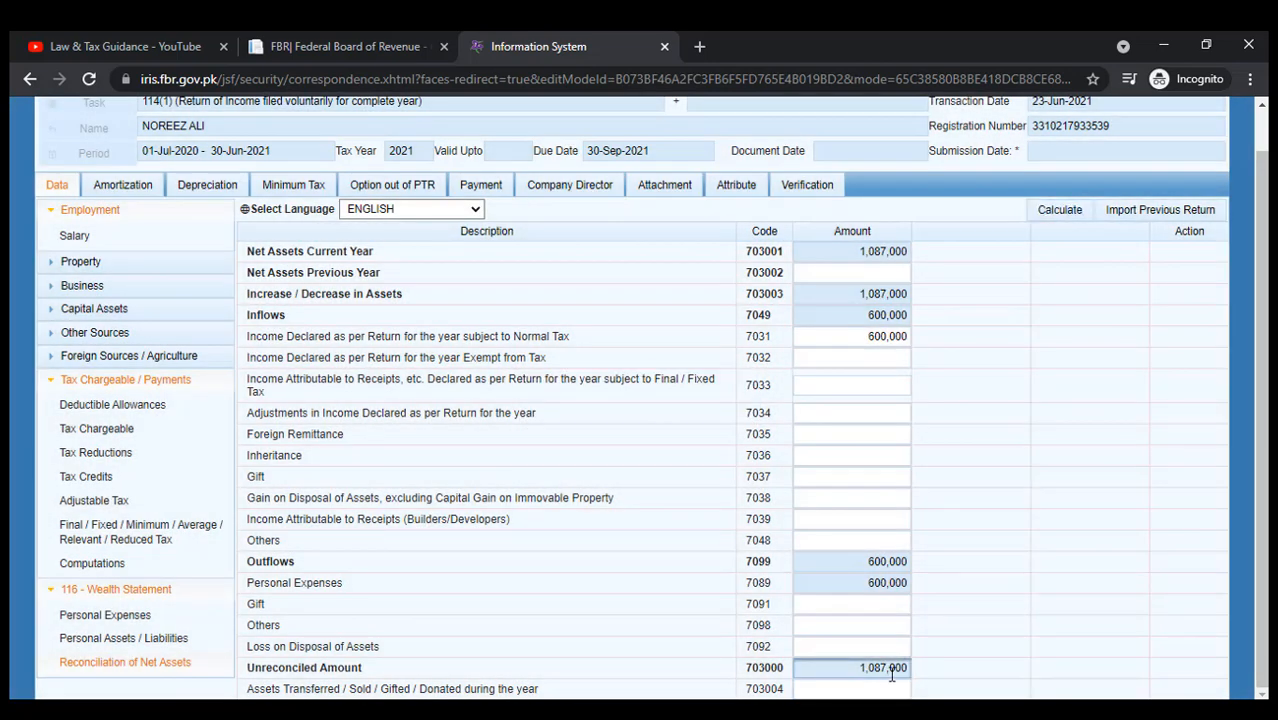
click(852, 273)
key(ctrl+v)
click(1051, 216)
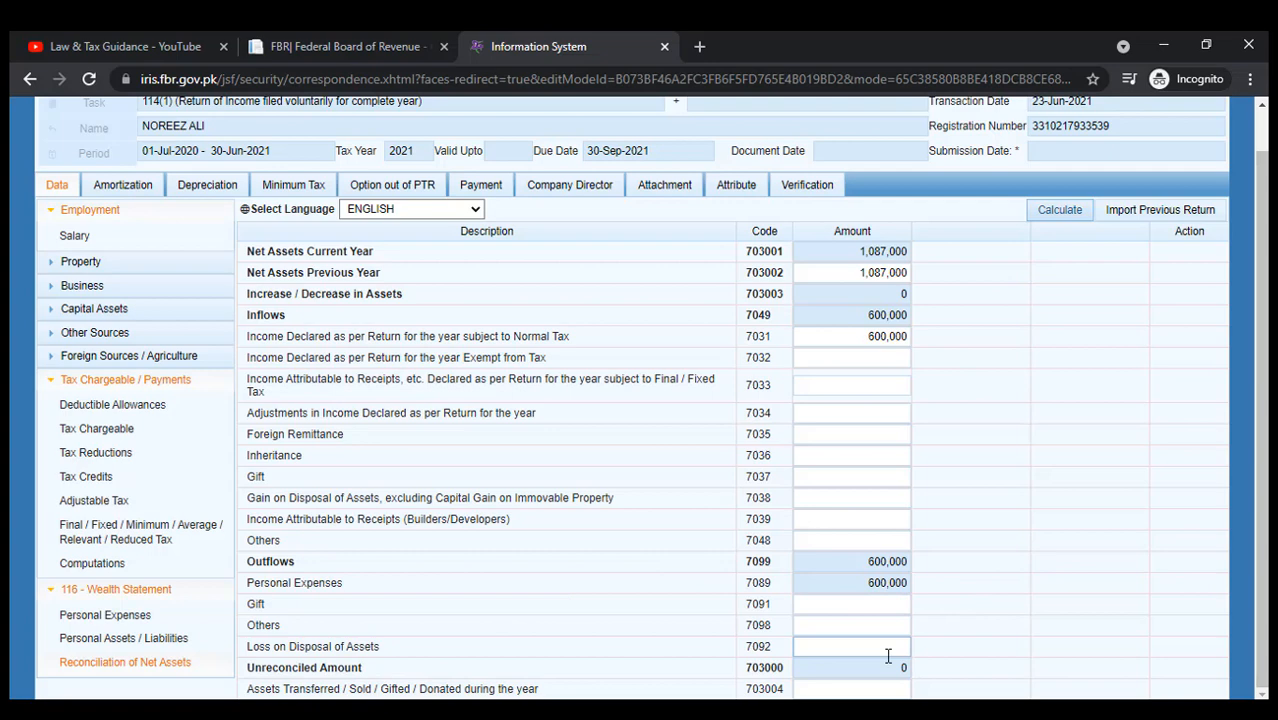
scroll(884, 605, up, 1)
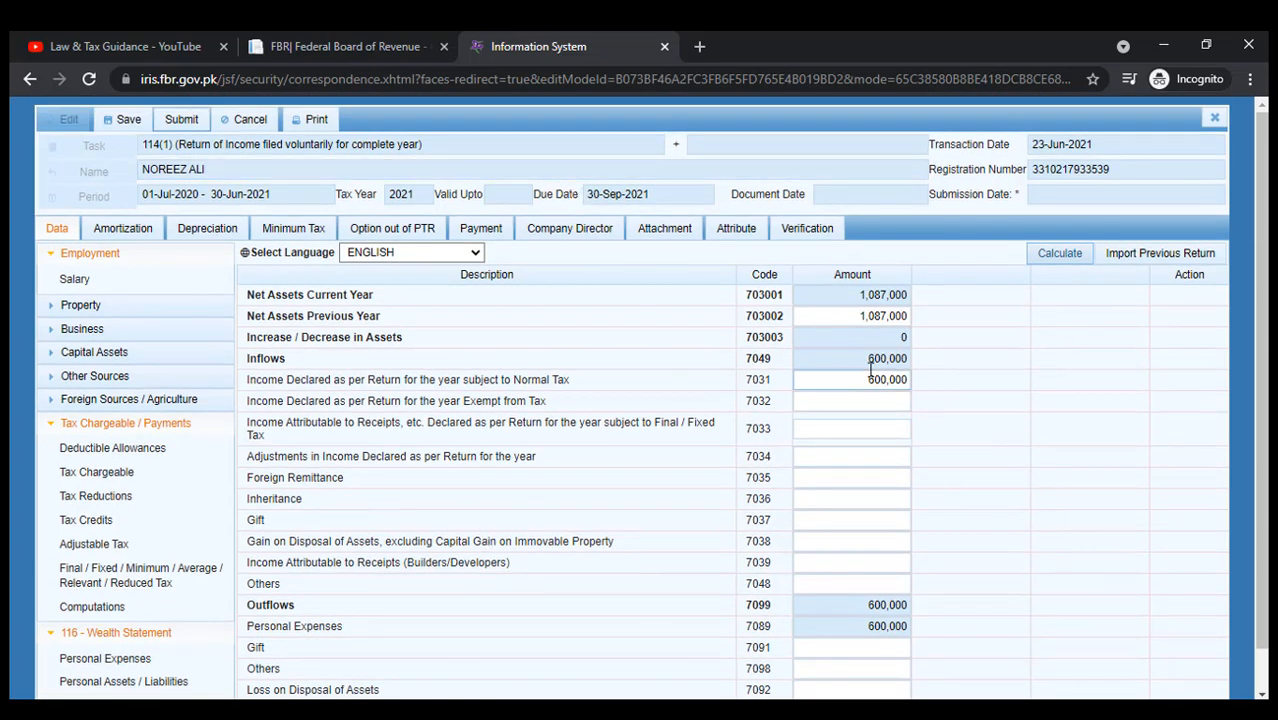
drag(849, 378, 953, 374)
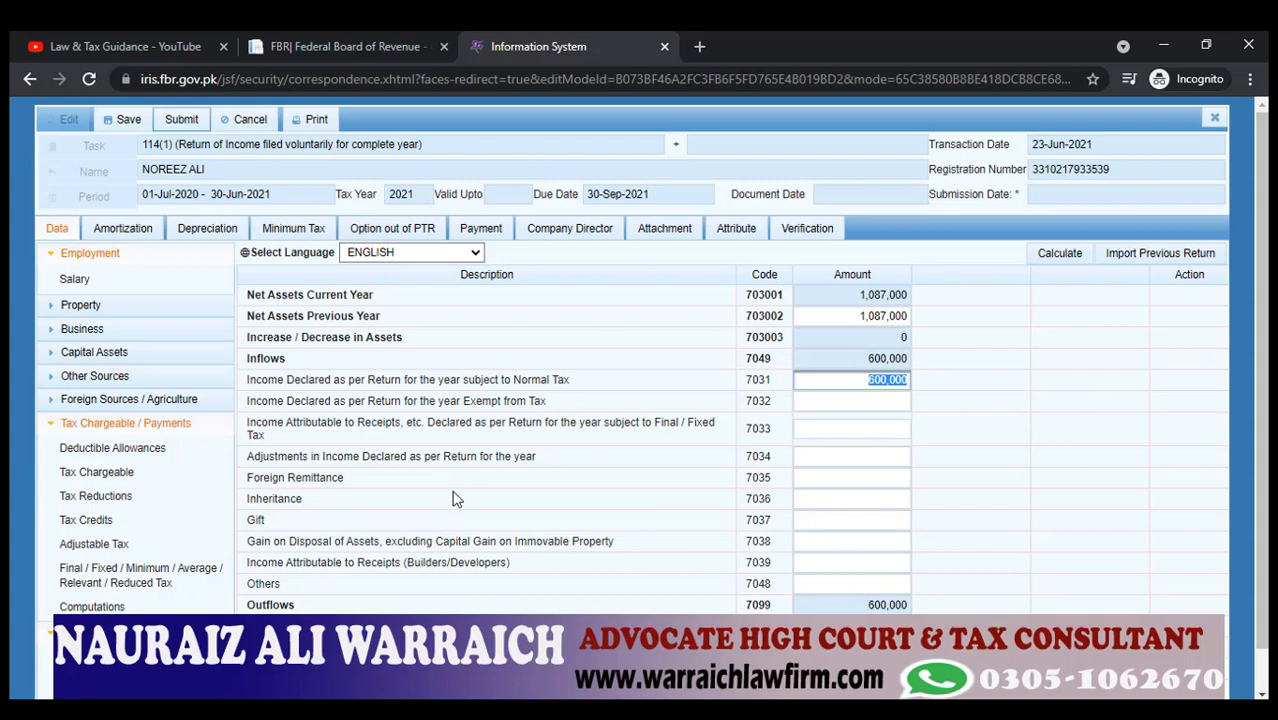
Save the 2021 return, dismiss the saved message, and close the form confirming Yes.
scroll(178, 538, down, 1)
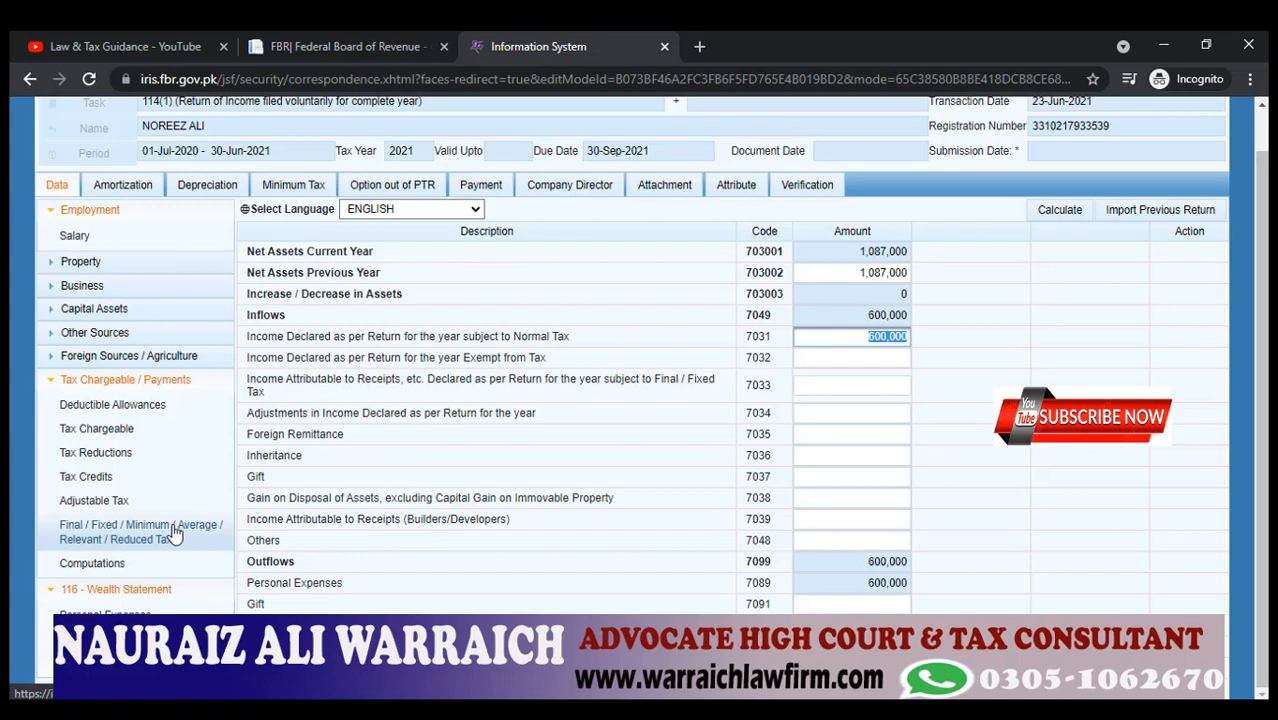
scroll(174, 535, up, 1)
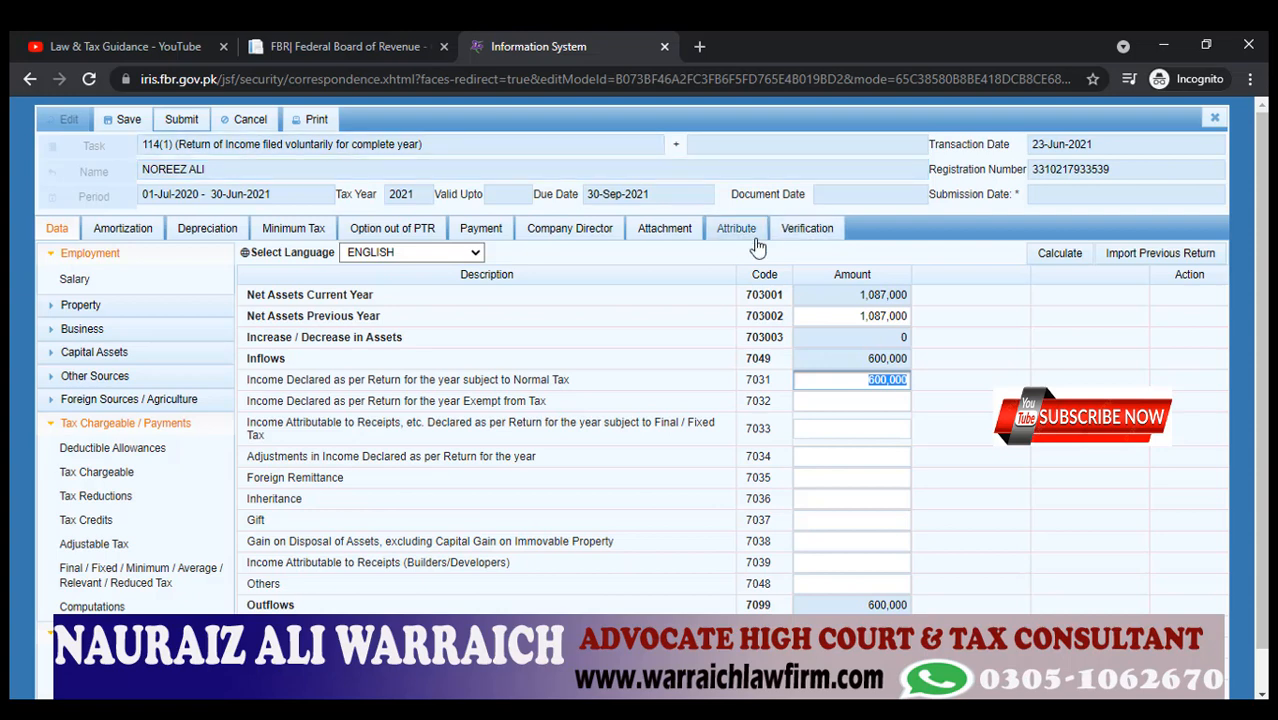
click(130, 120)
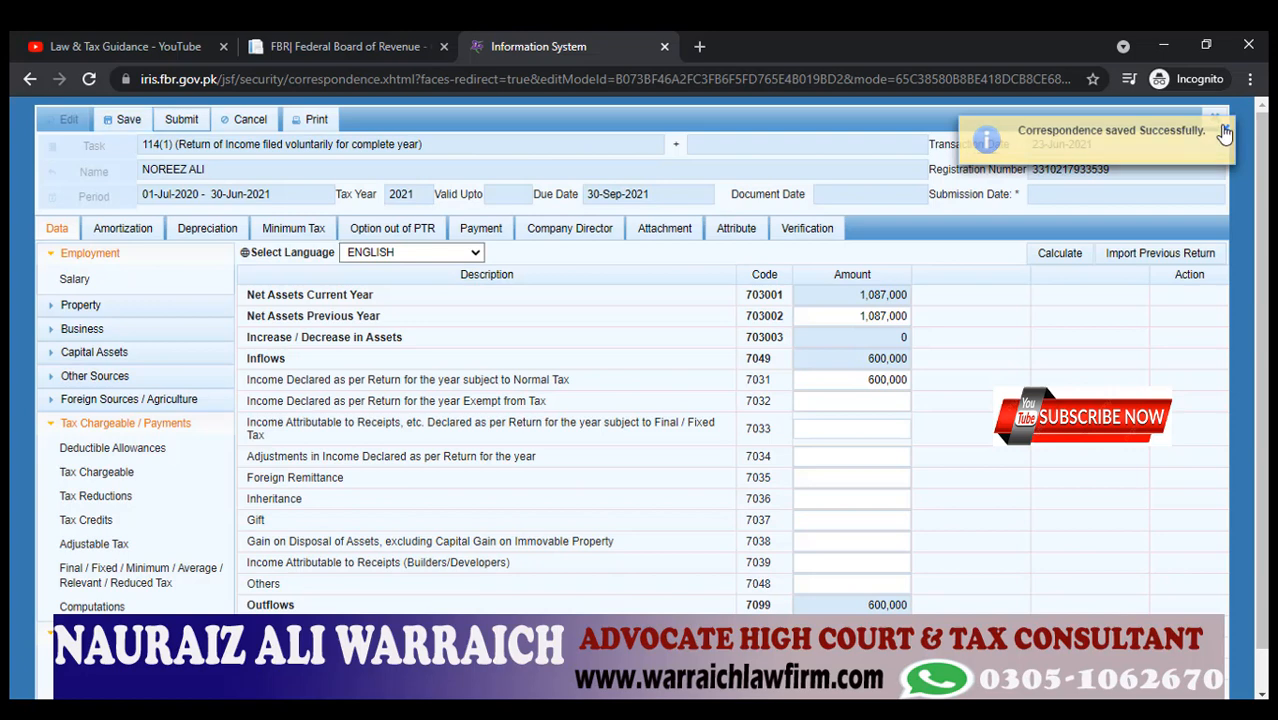
click(1223, 130)
click(1216, 122)
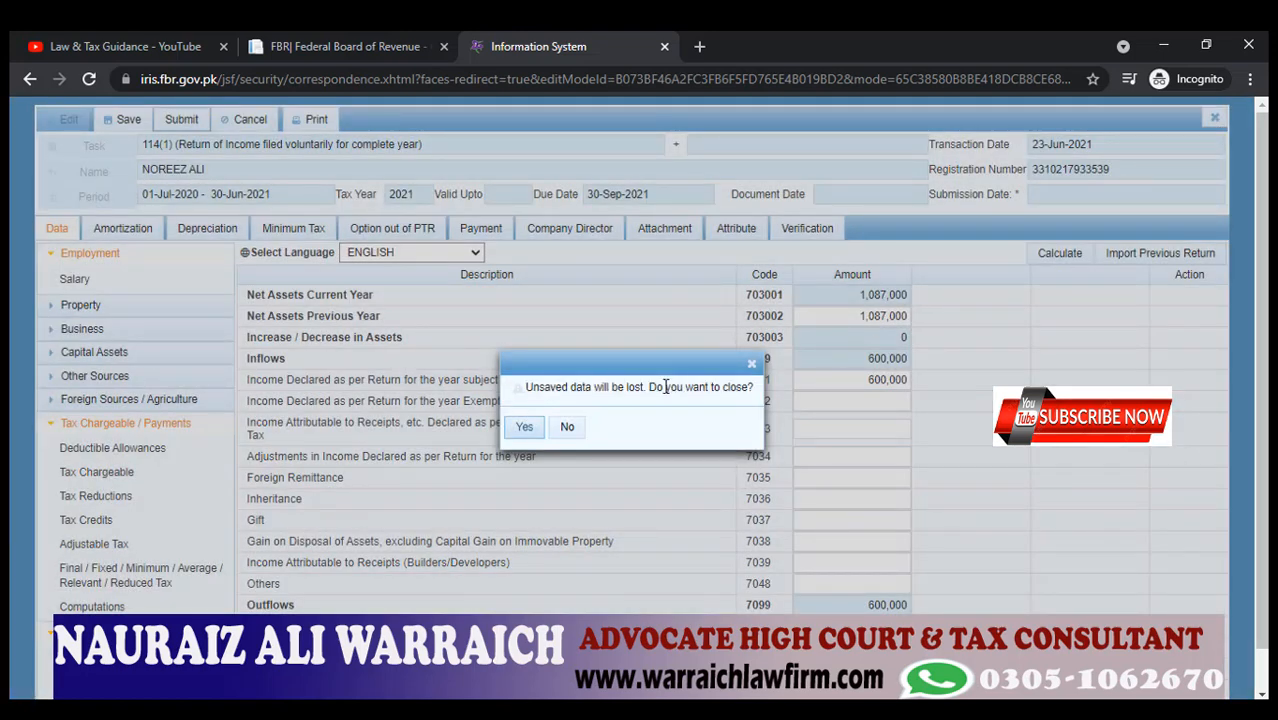
click(527, 430)
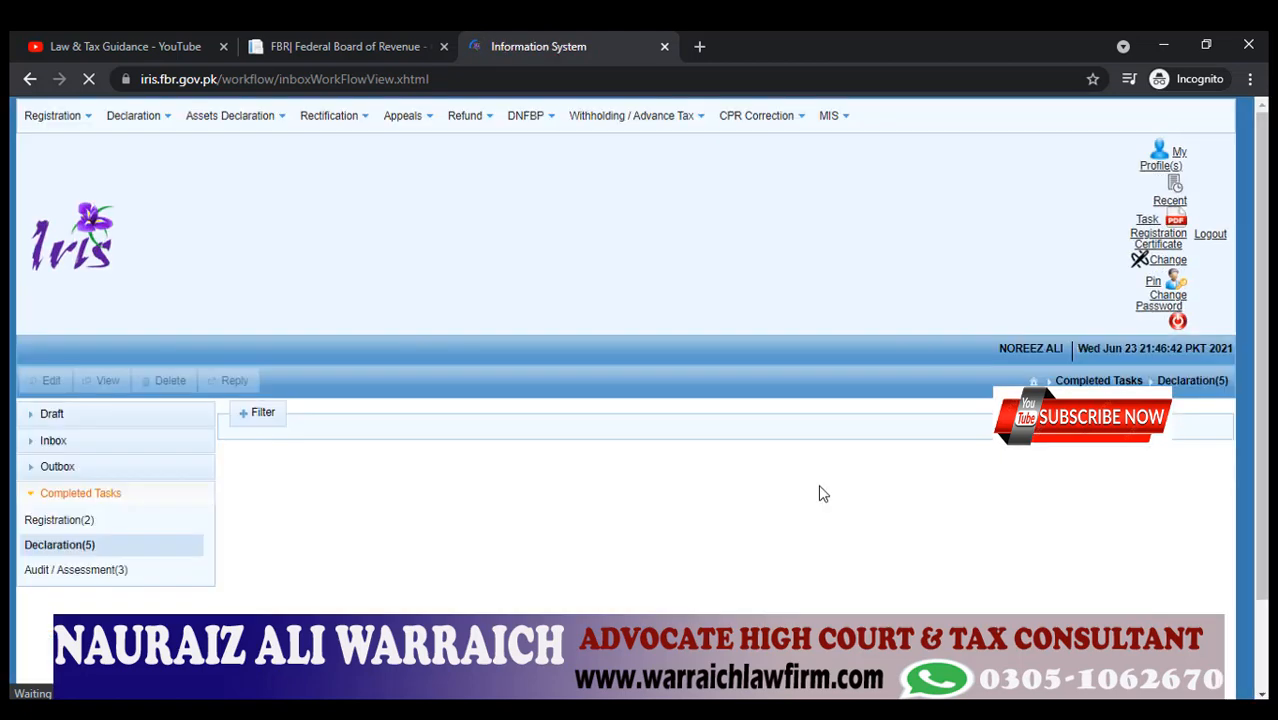